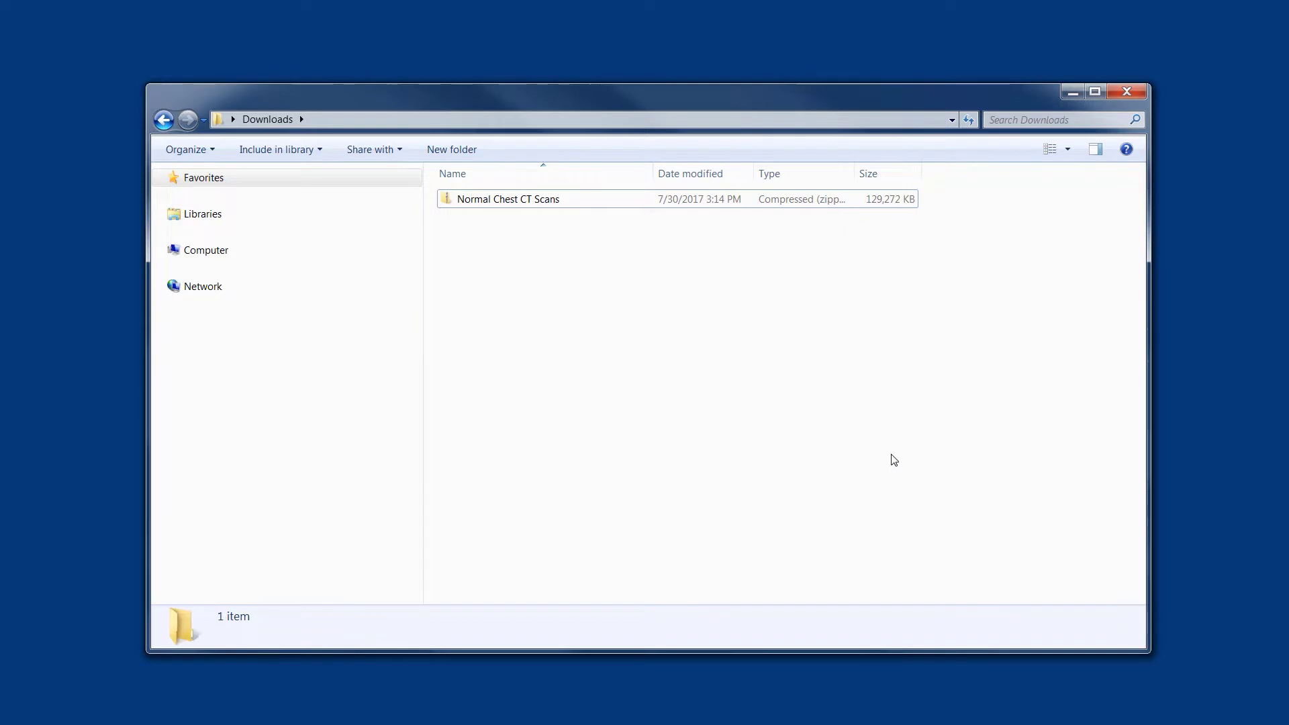
Extract the Normal Chest CT Scans zip into its suggested folder.
double_click(481, 201)
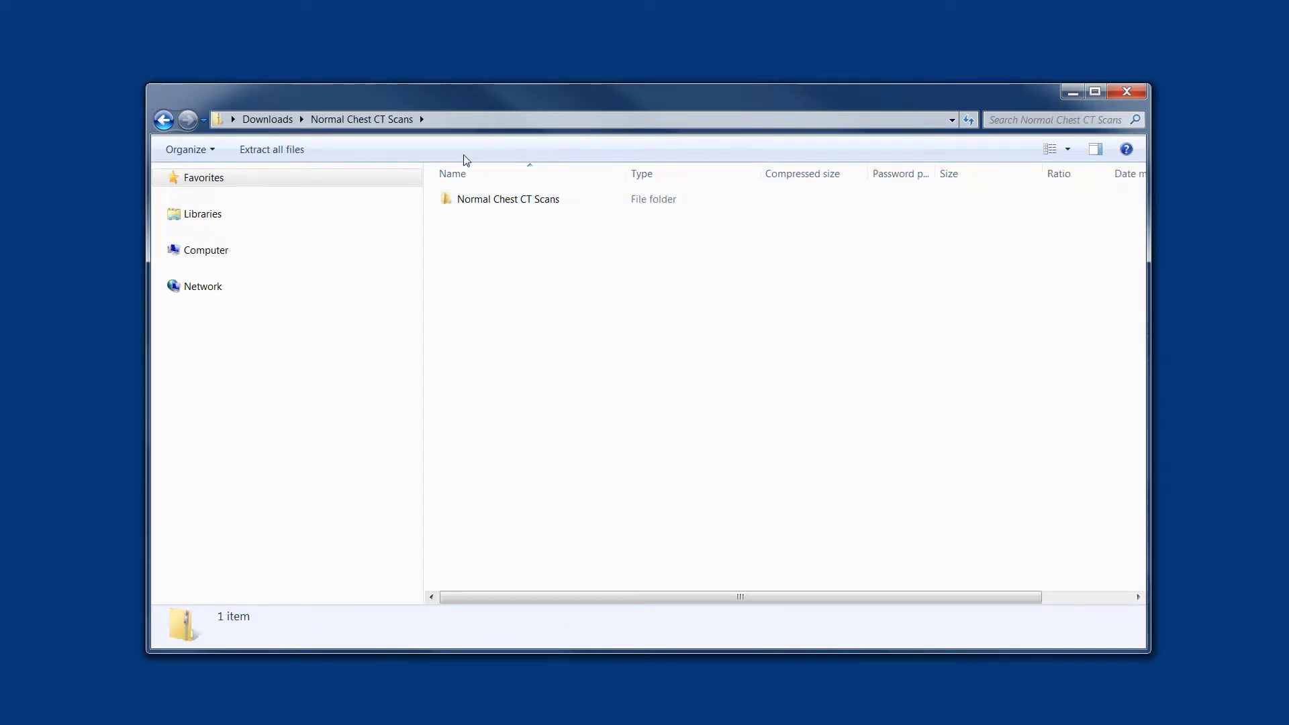
click(282, 119)
right_click(529, 212)
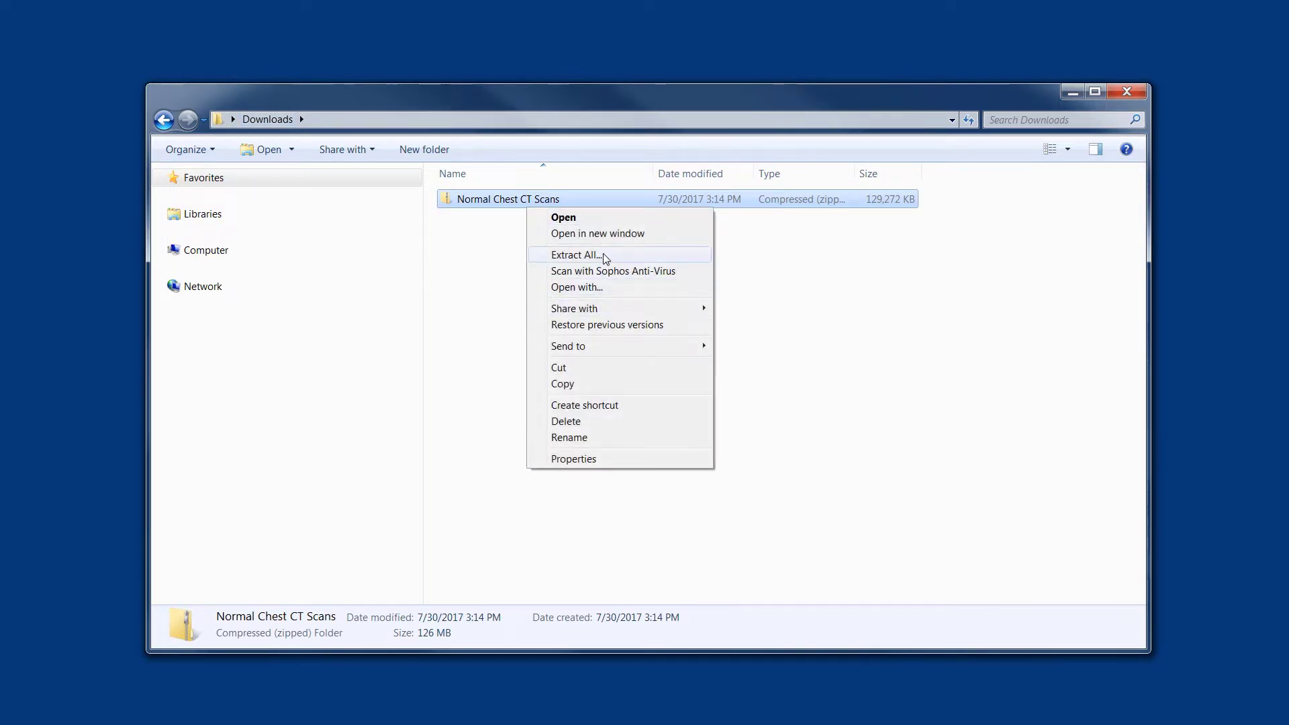
click(575, 255)
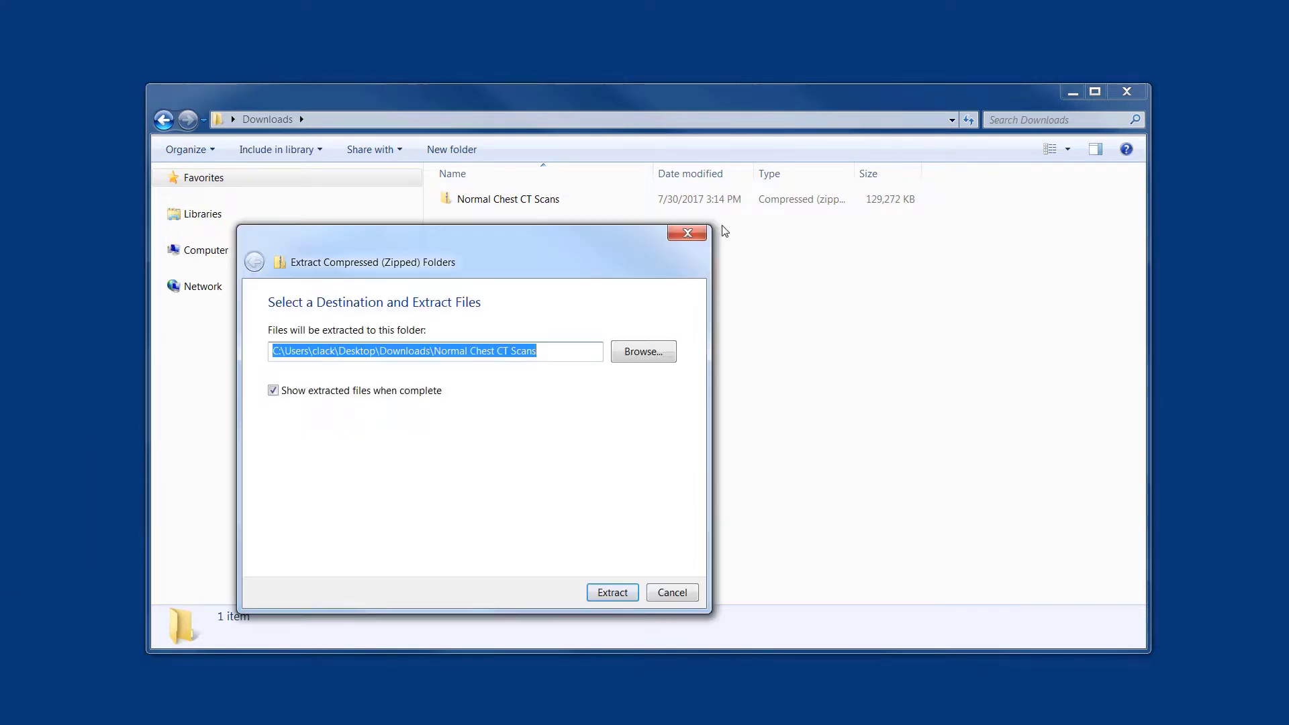
key(Escape)
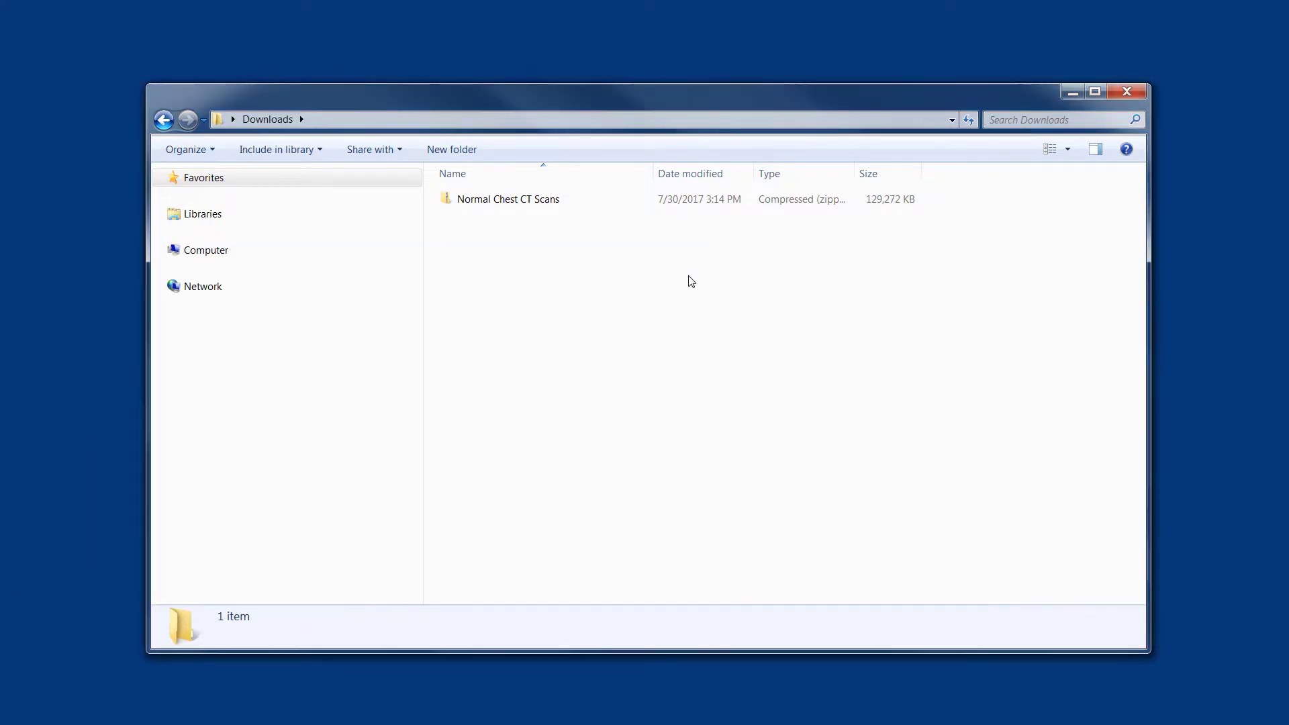
click(1072, 92)
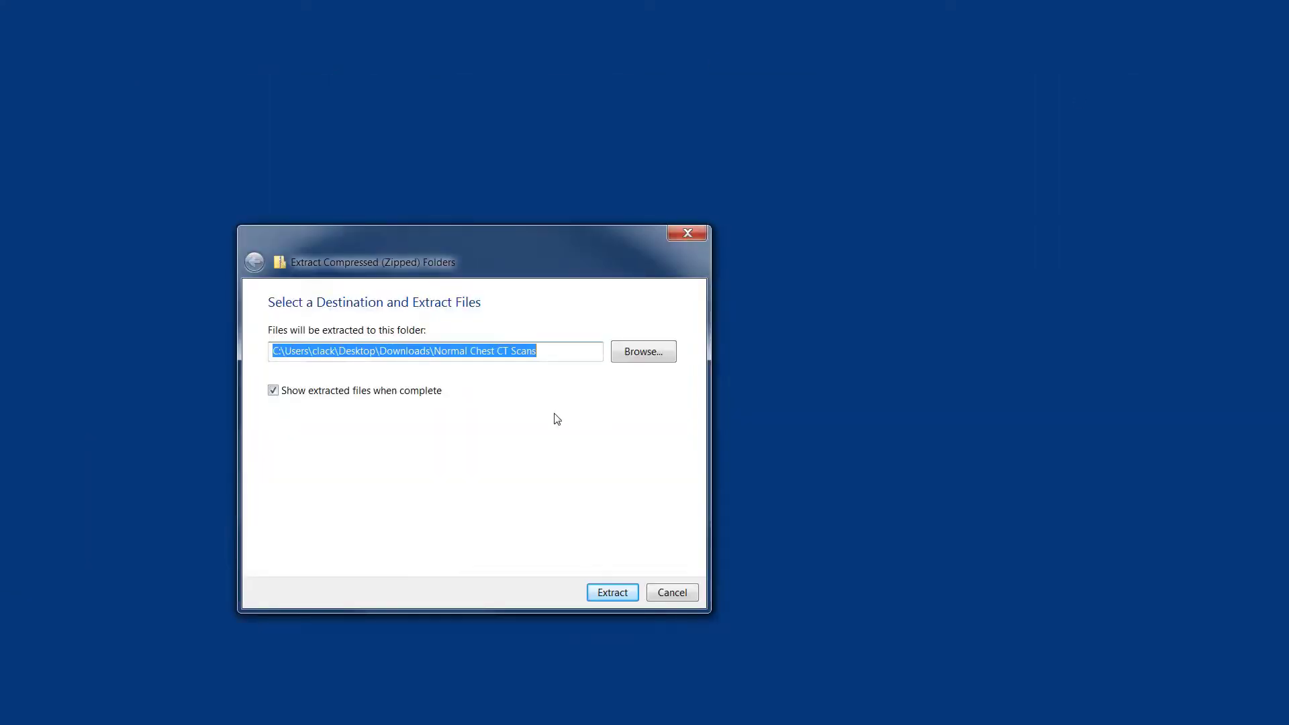
click(611, 592)
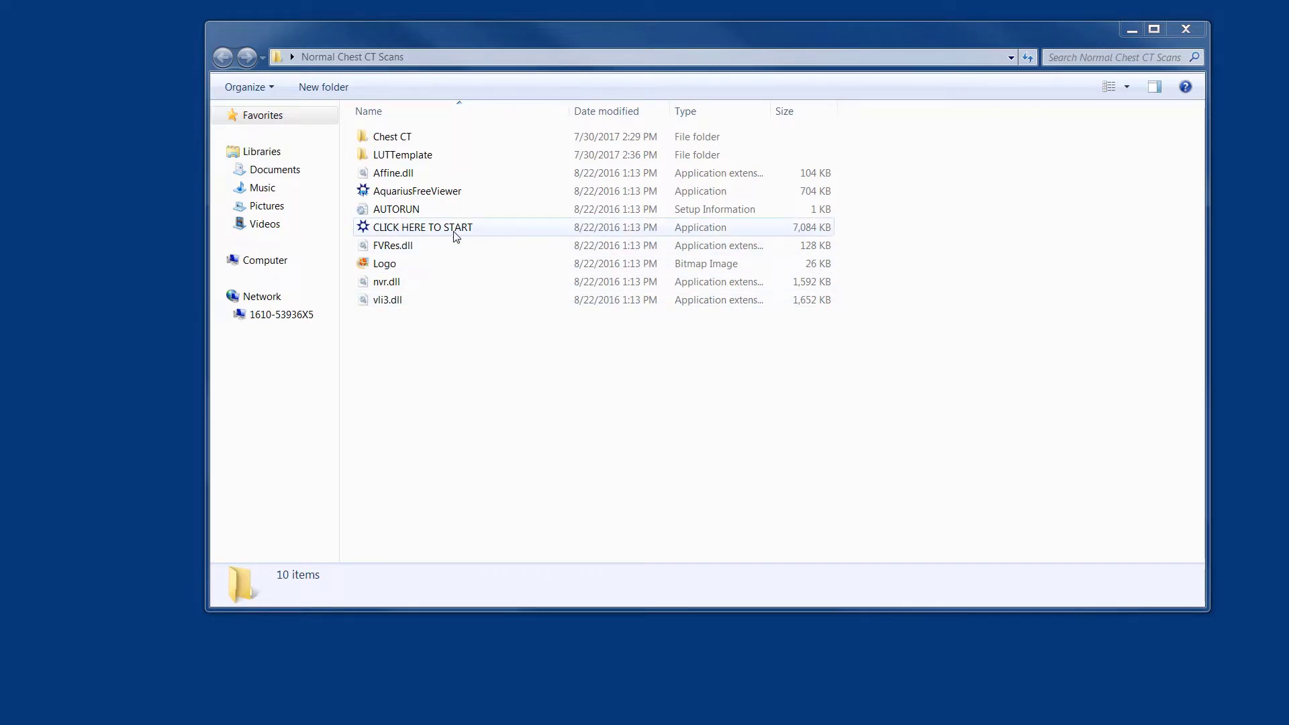
Launch CLICK HERE TO START and accept the iNtuitionViewer not-for-clinical-use warning.
click(437, 231)
double_click(437, 230)
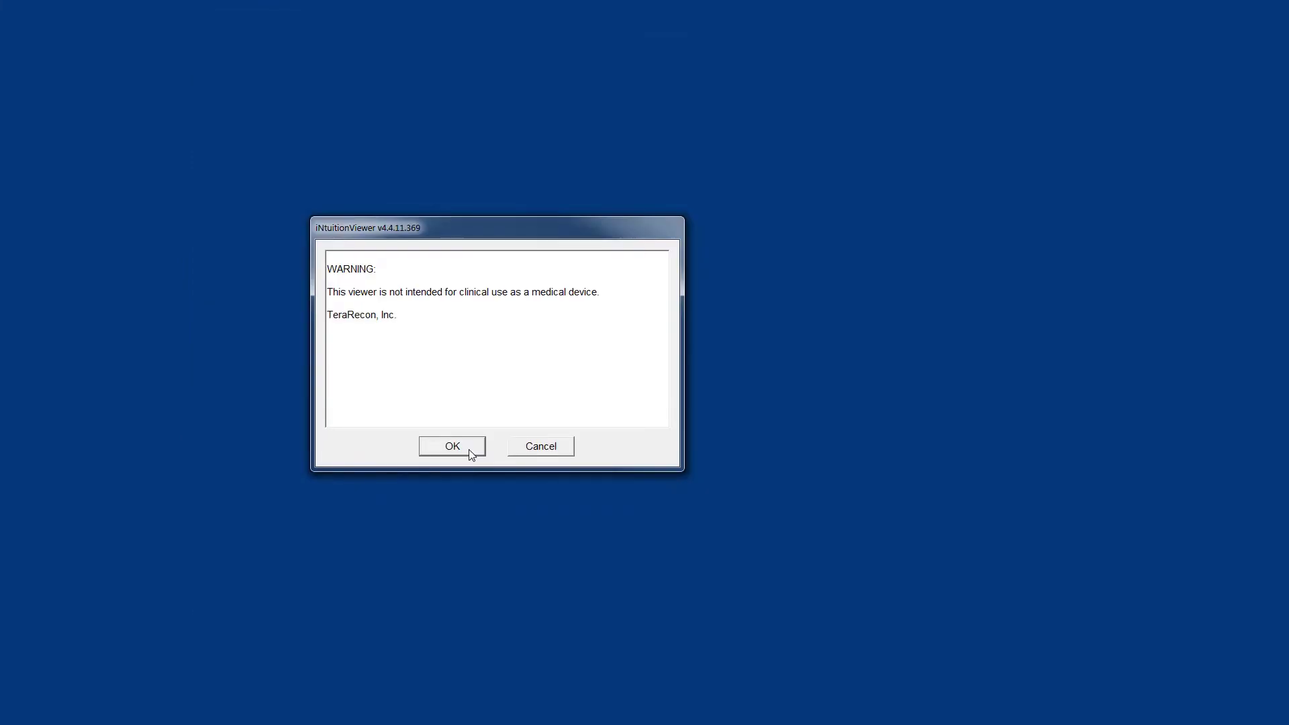
click(468, 450)
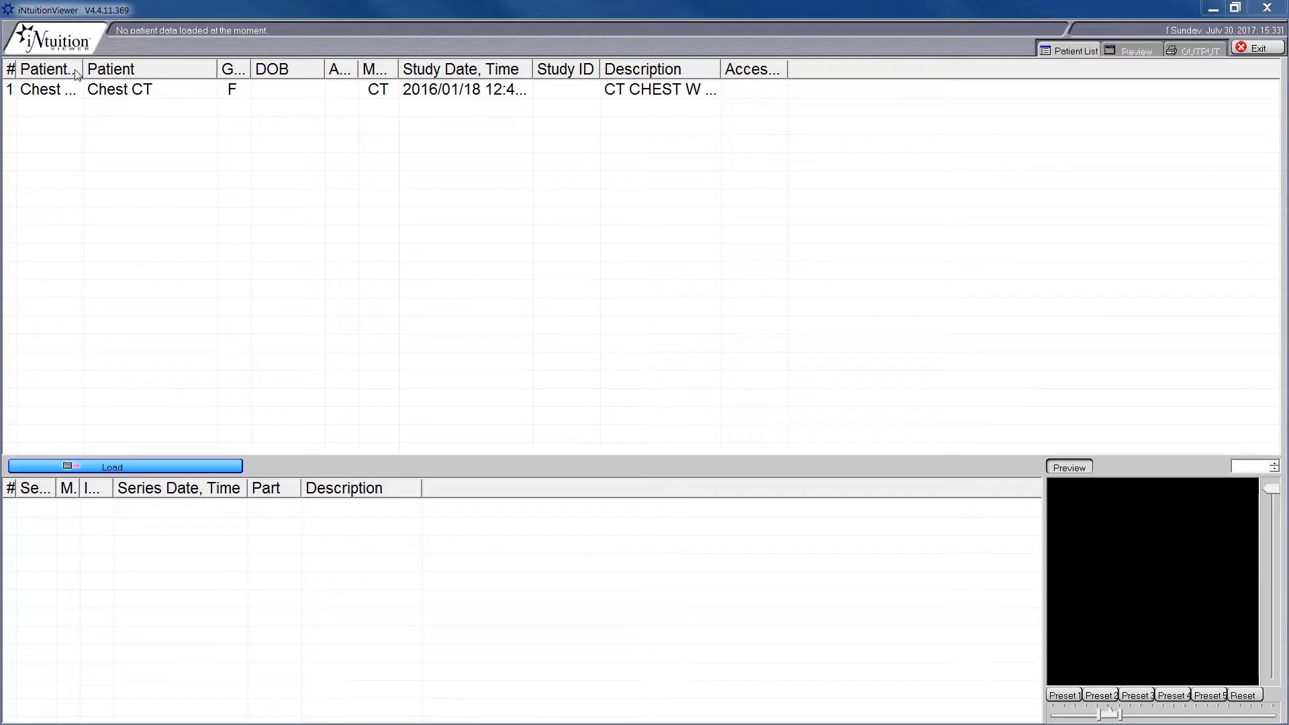
Select the Chest CT study and load its Recon 3 series into Review.
click(99, 92)
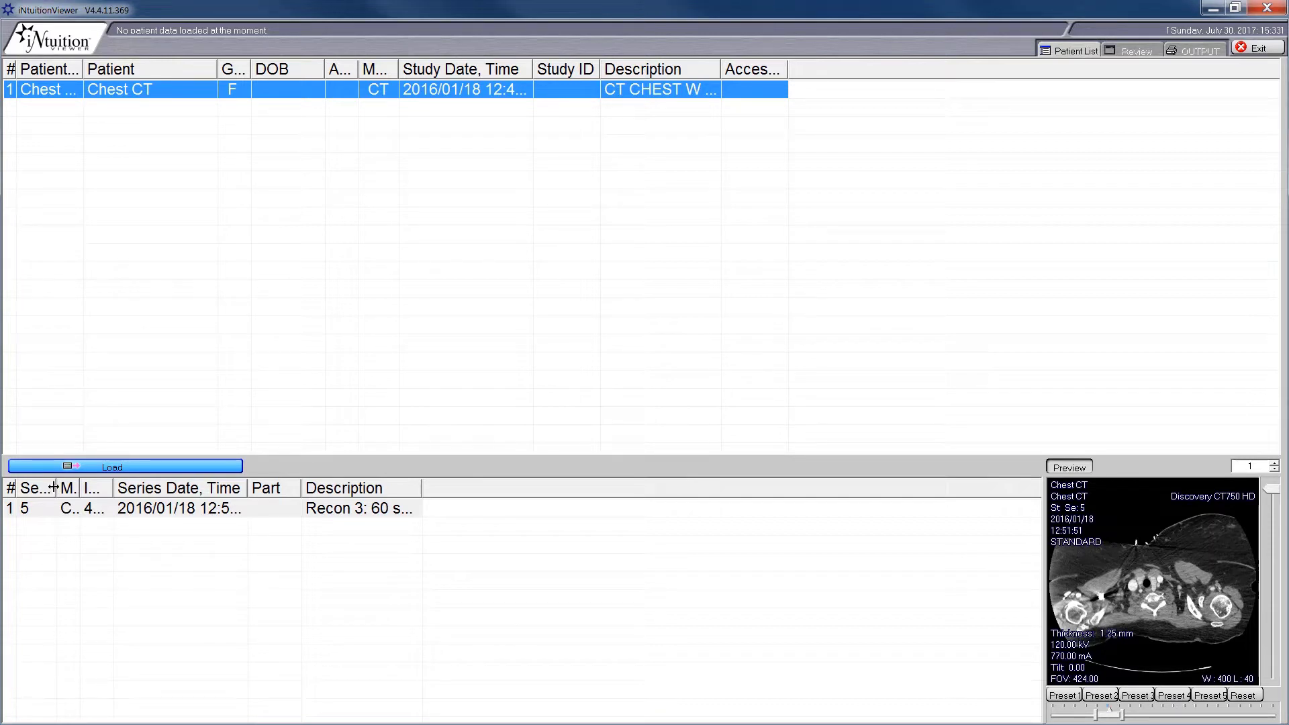
click(168, 510)
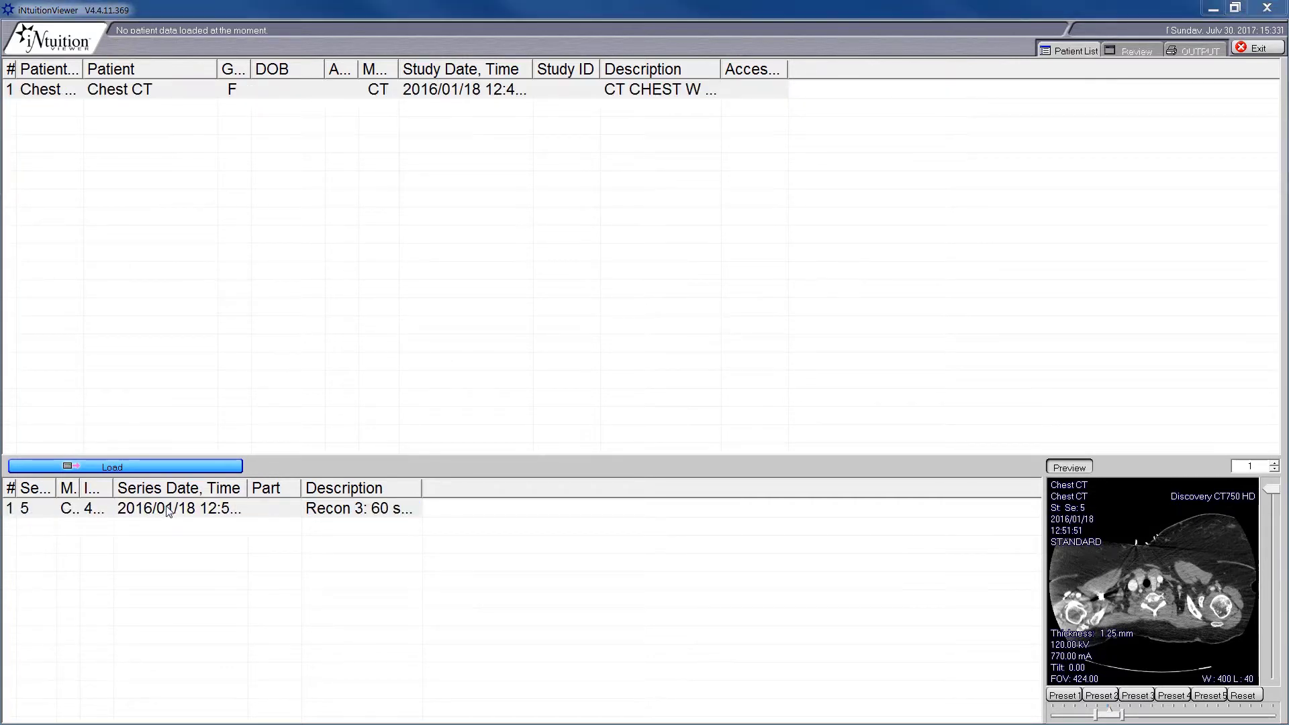
double_click(168, 510)
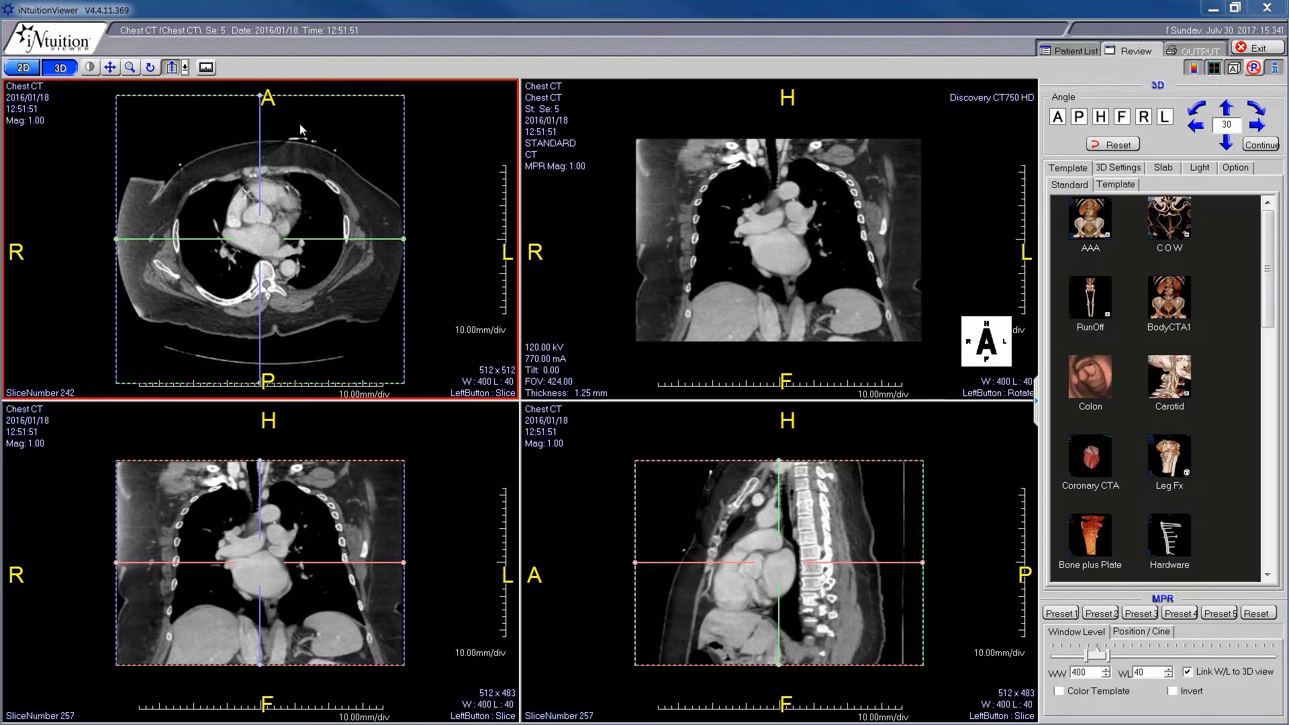
click(286, 404)
click(215, 363)
click(280, 524)
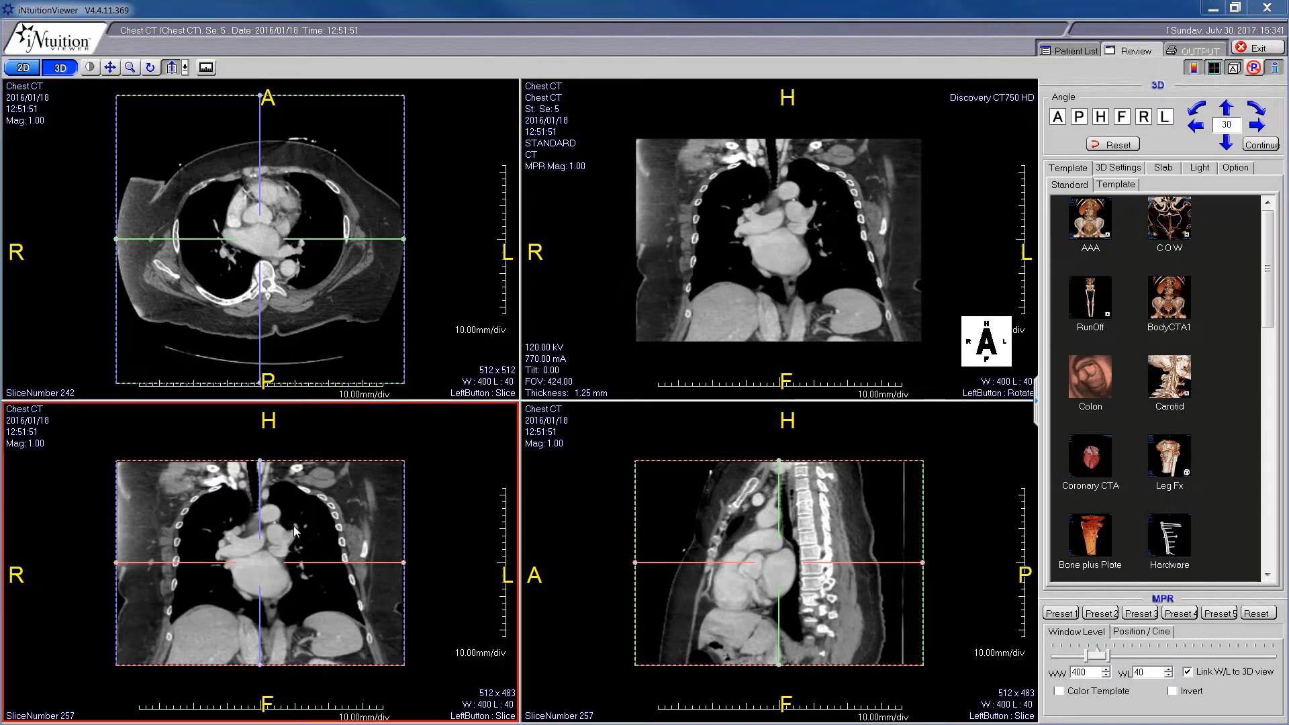
click(682, 436)
click(246, 272)
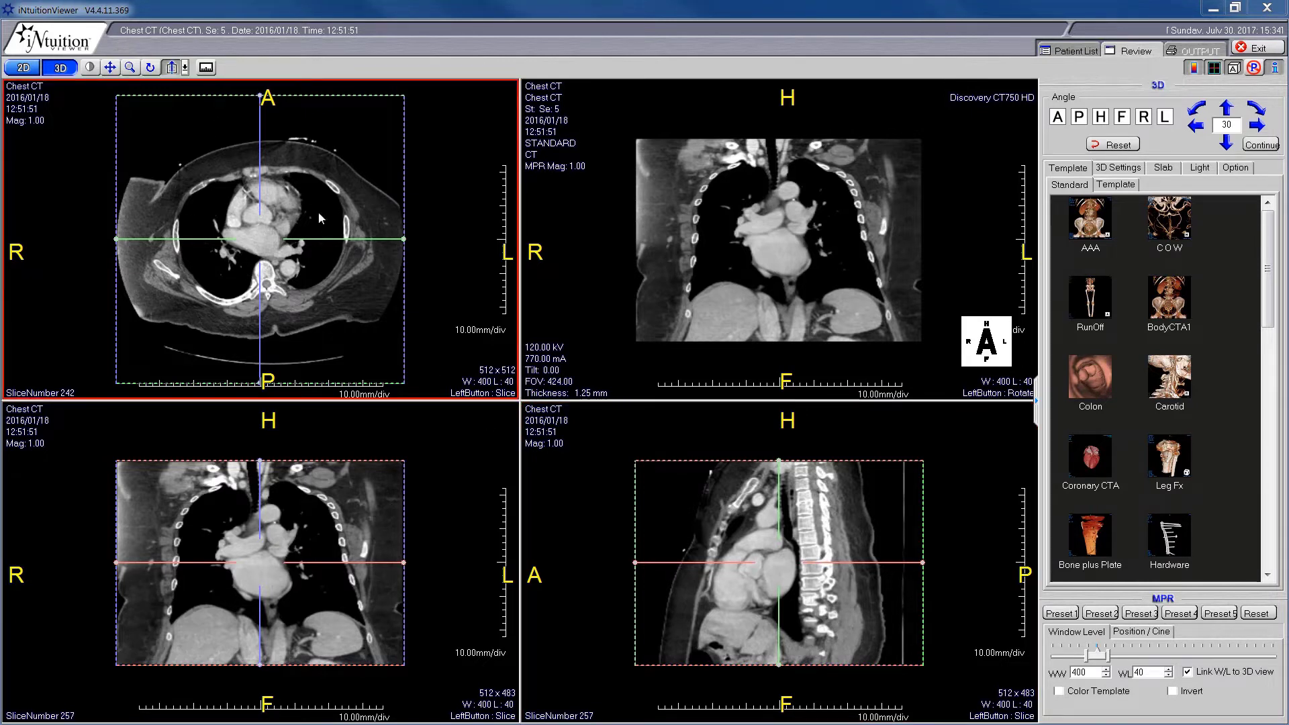
click(910, 188)
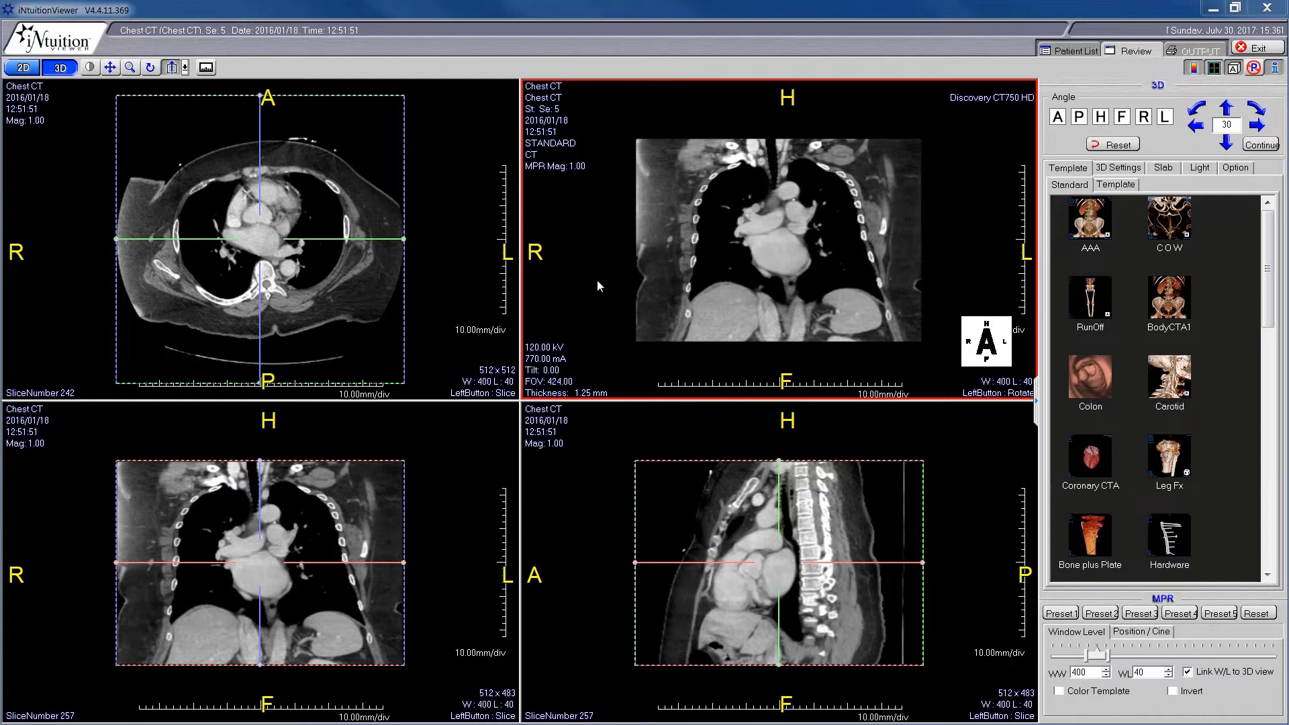
click(147, 119)
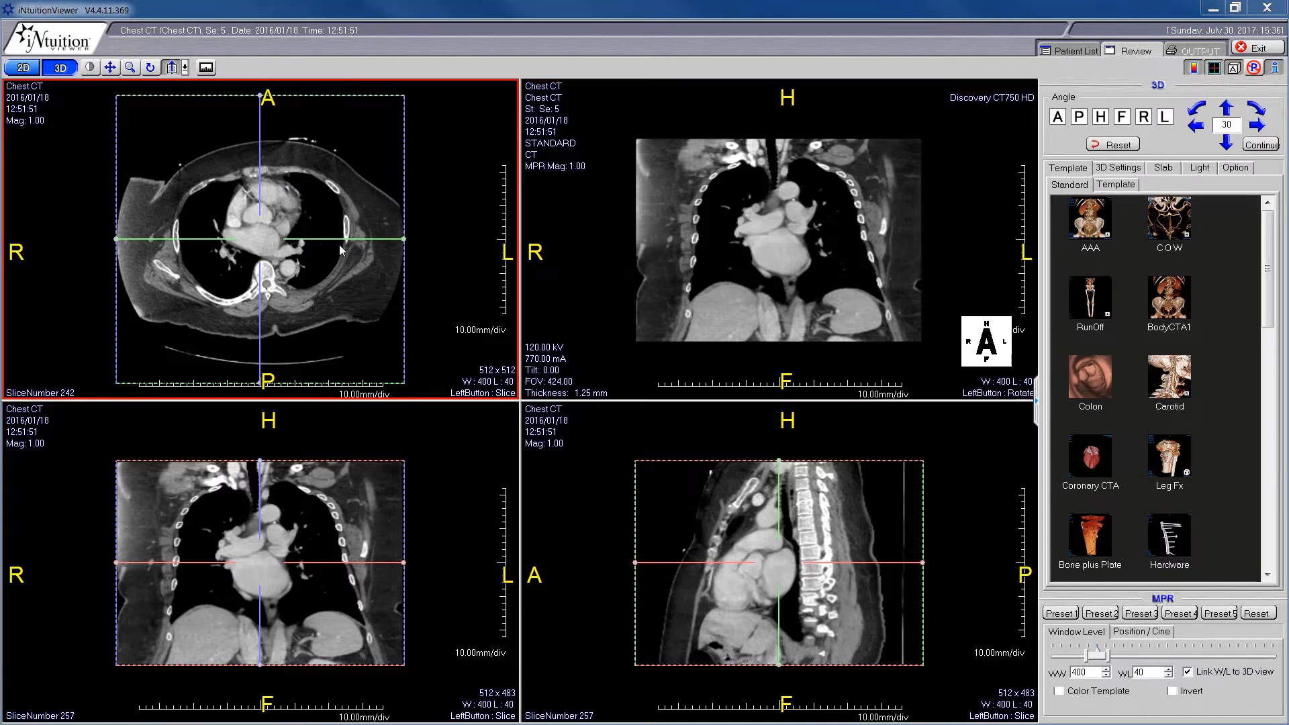
Maximize the axial view and page down through the chest to slice 298.
double_click(338, 180)
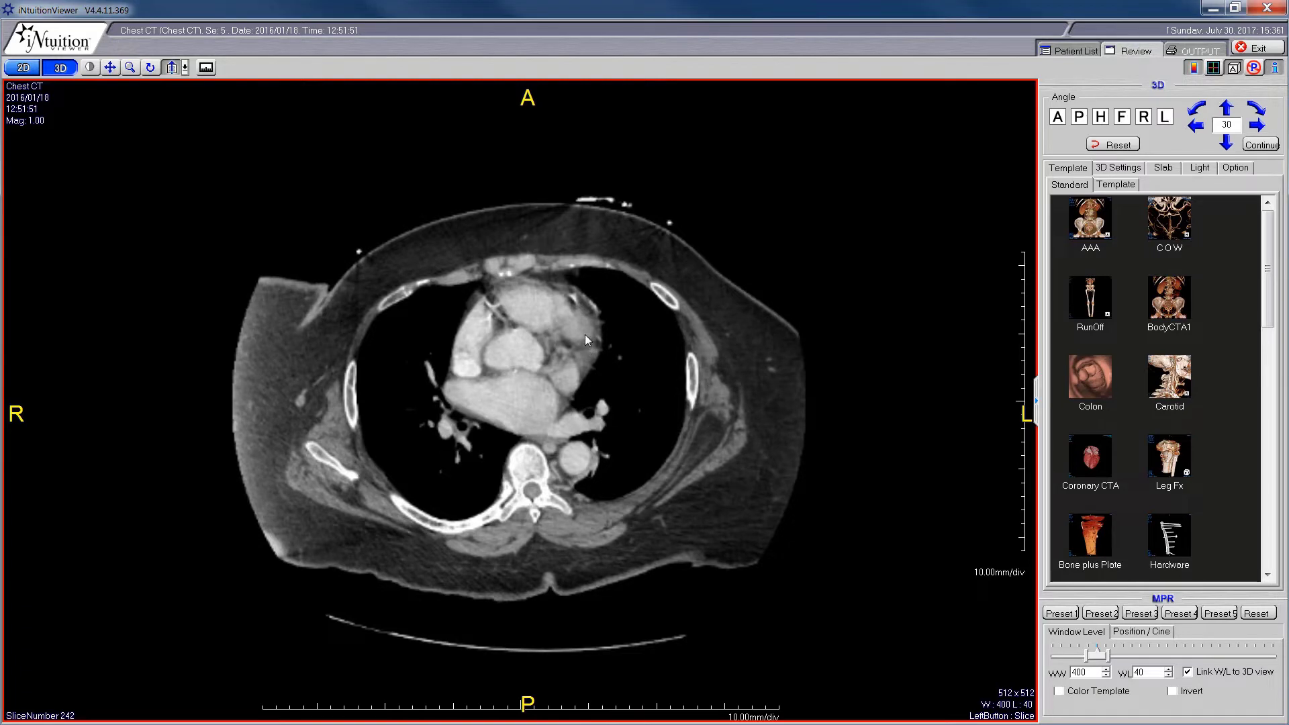
scroll(583, 325, down, 2)
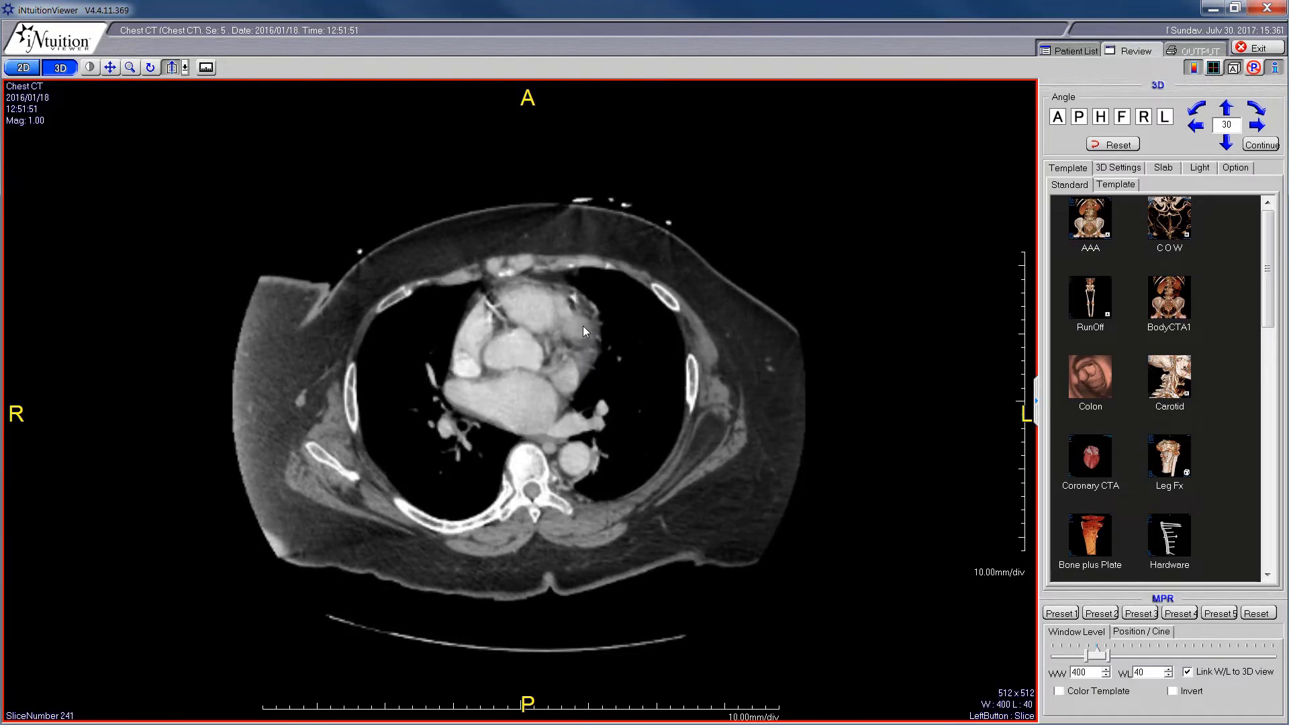
scroll(582, 325, down, 8)
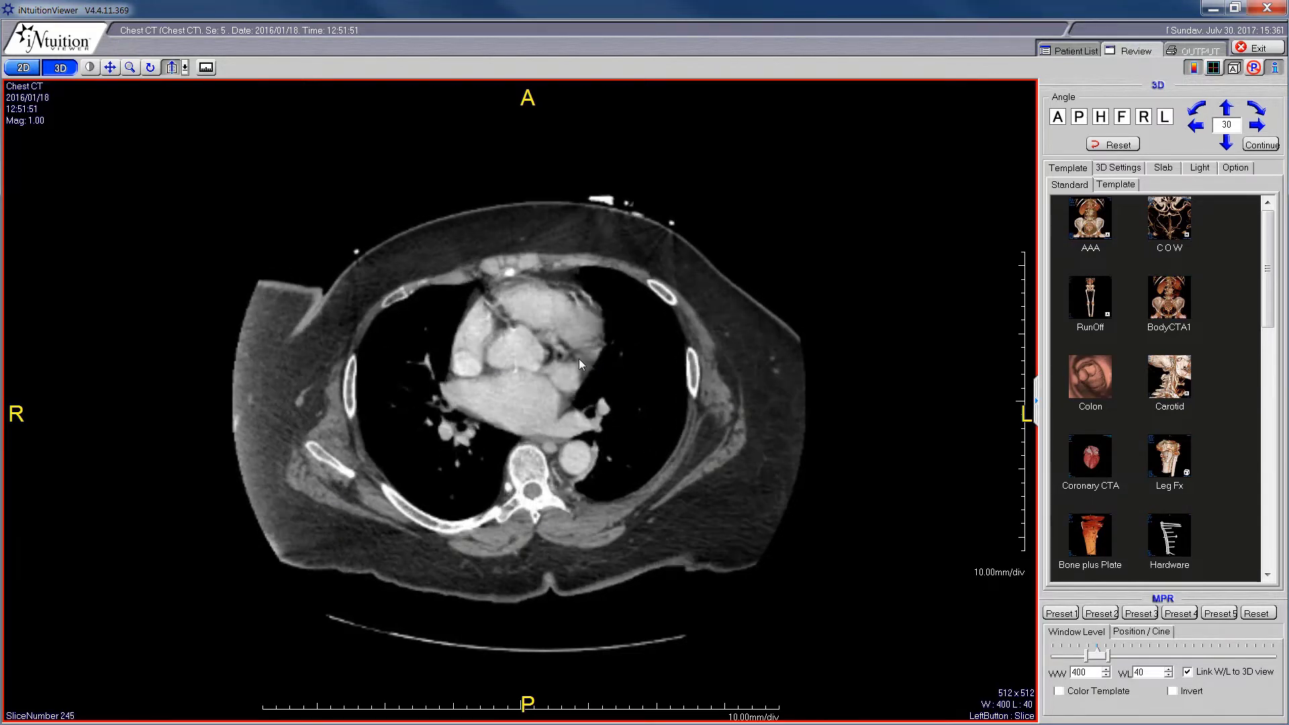
scroll(582, 397, down, 5)
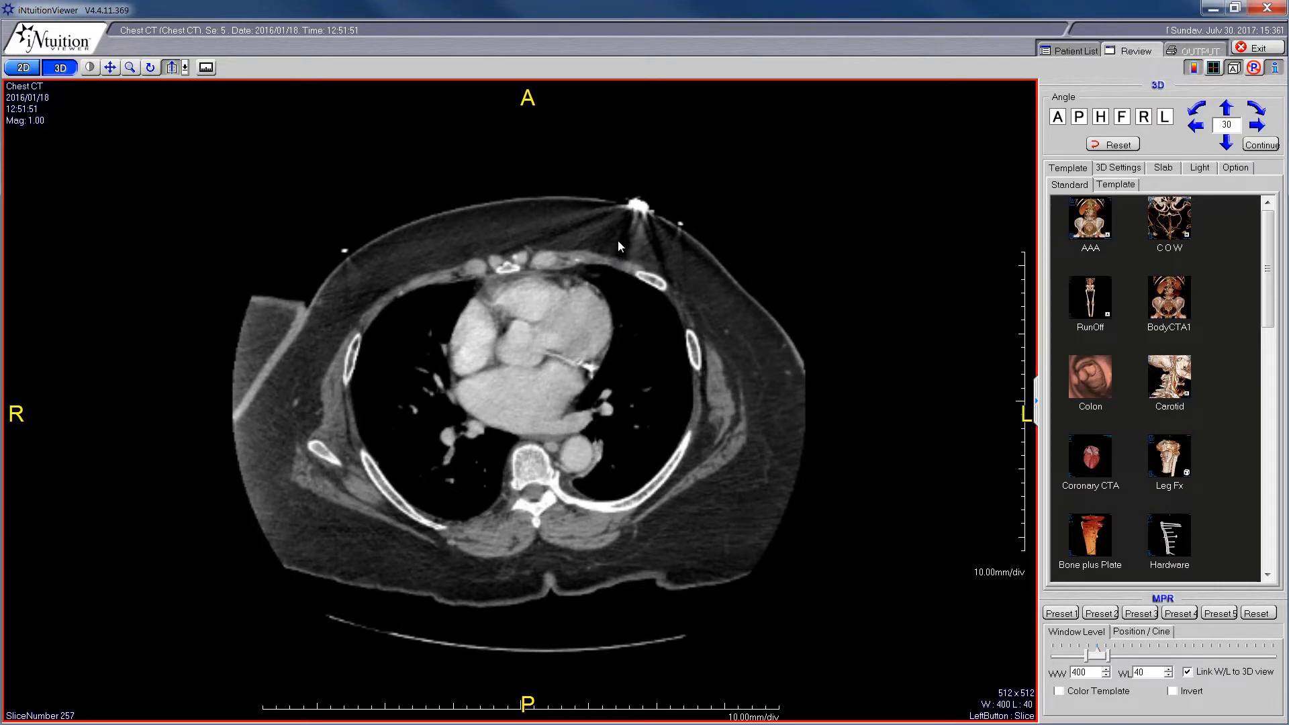
drag(617, 241, 651, 336)
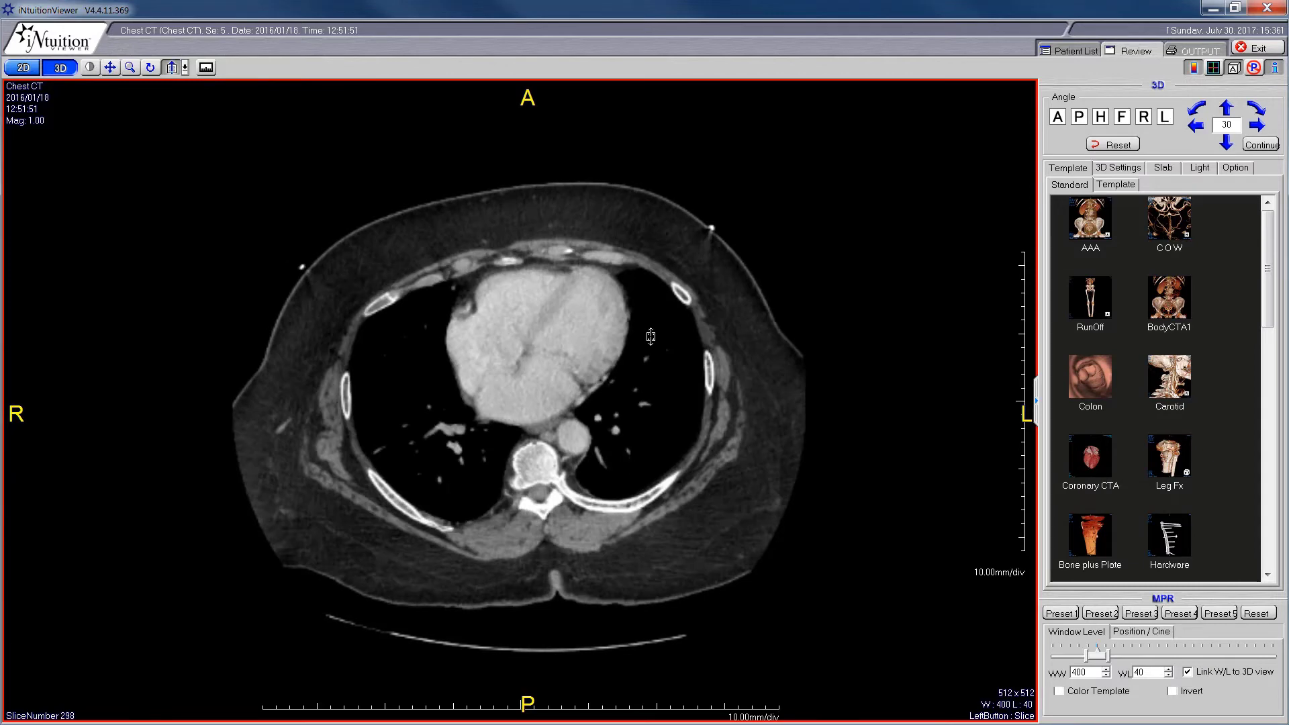
Set the axial image's drag mode to Zoom and zoom the heart slice in and out.
right_click(557, 294)
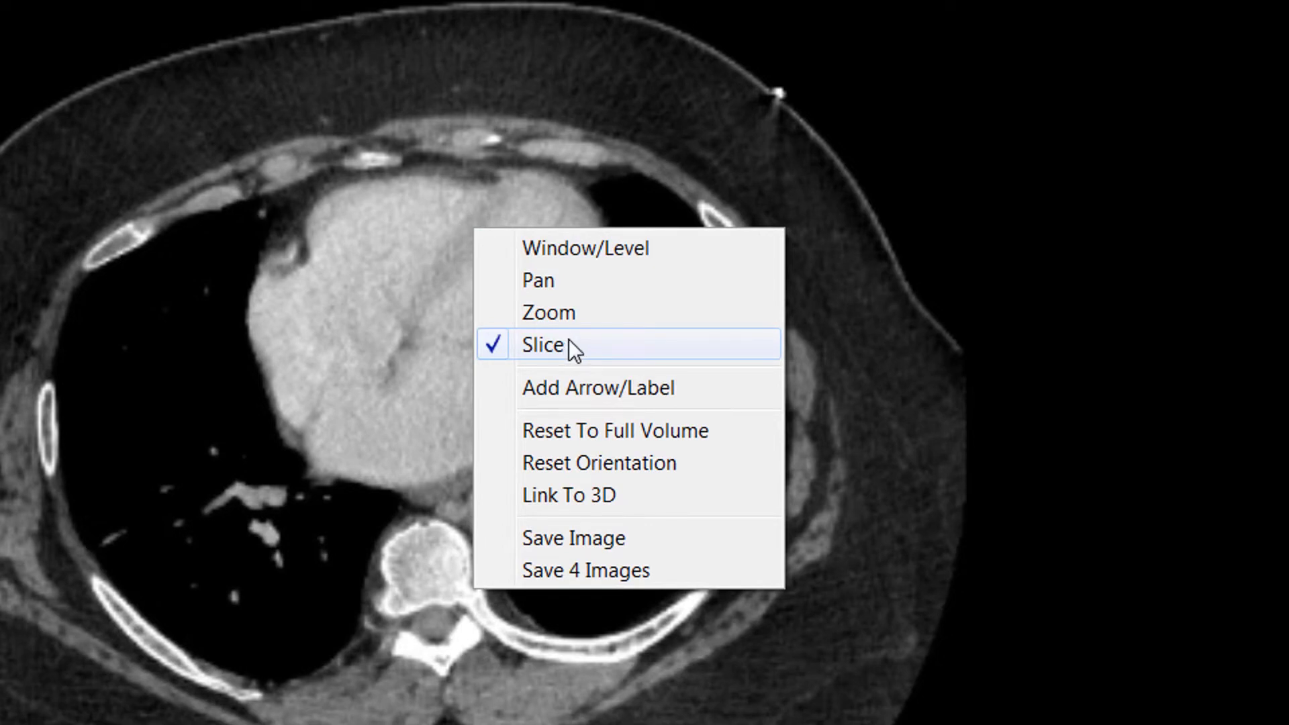
click(596, 321)
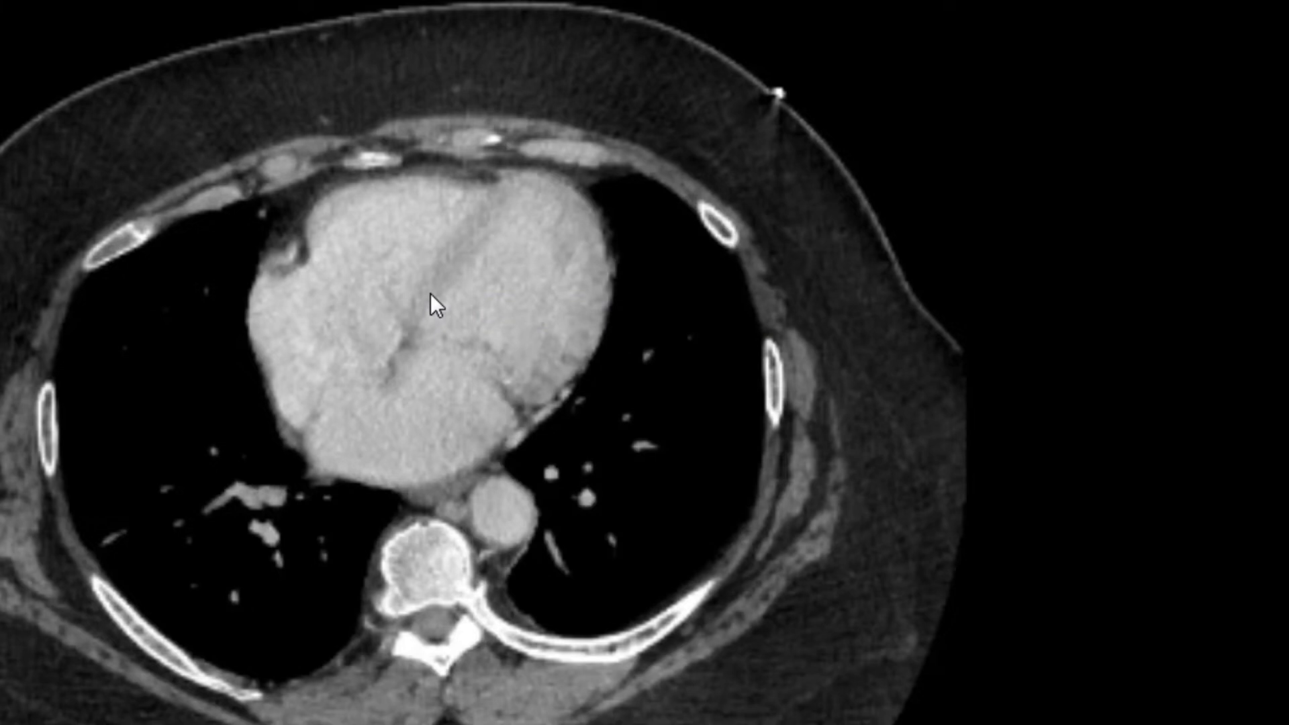
drag(429, 296, 463, 353)
Keep Window/Level mode and drag to adjust the axial image's brightness and contrast.
right_click(542, 332)
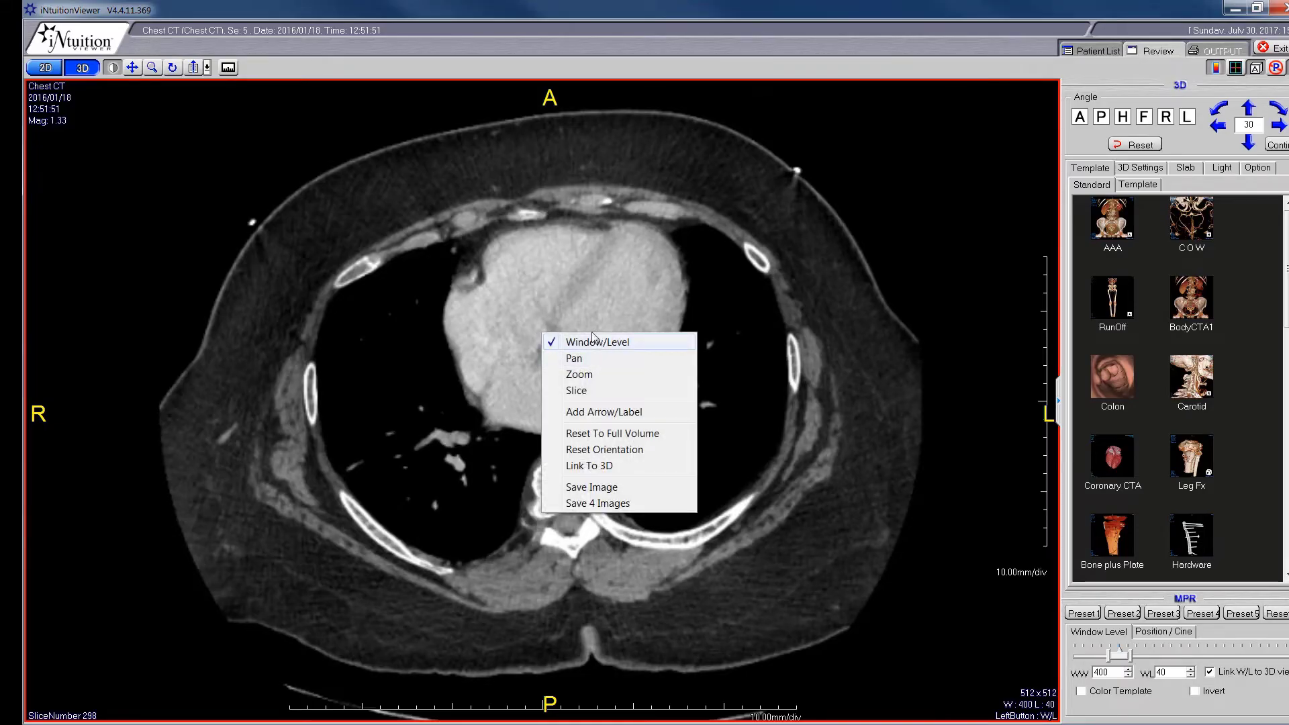
click(567, 284)
drag(567, 284, 654, 246)
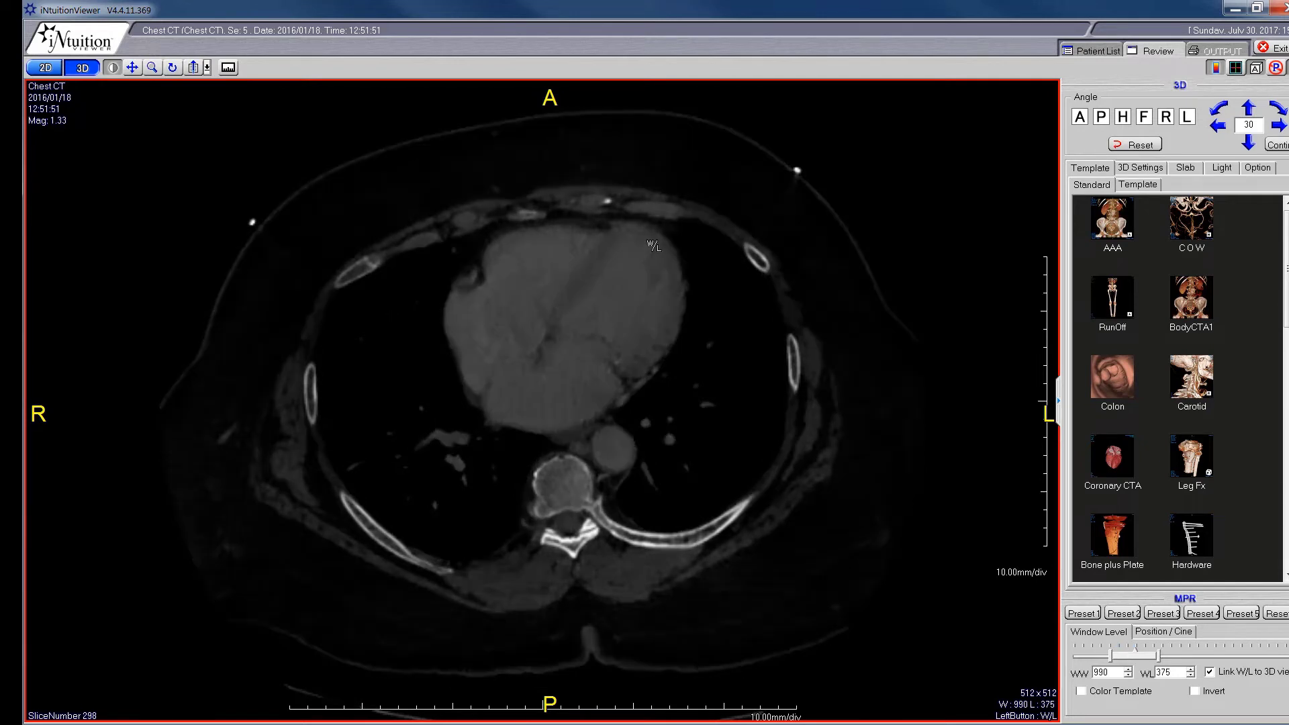
Apply the 350/75 soft-tissue, then the lung, then the bone window presets.
right_click(488, 309)
click(1086, 615)
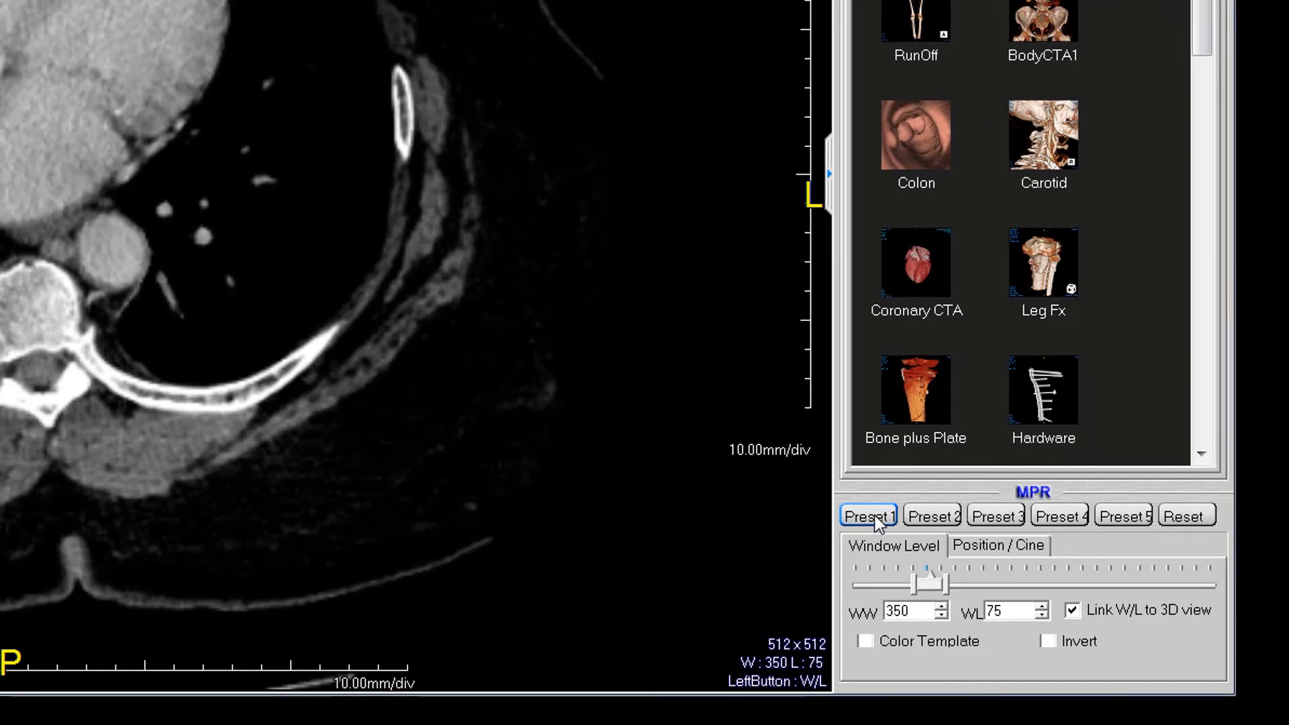
click(1061, 517)
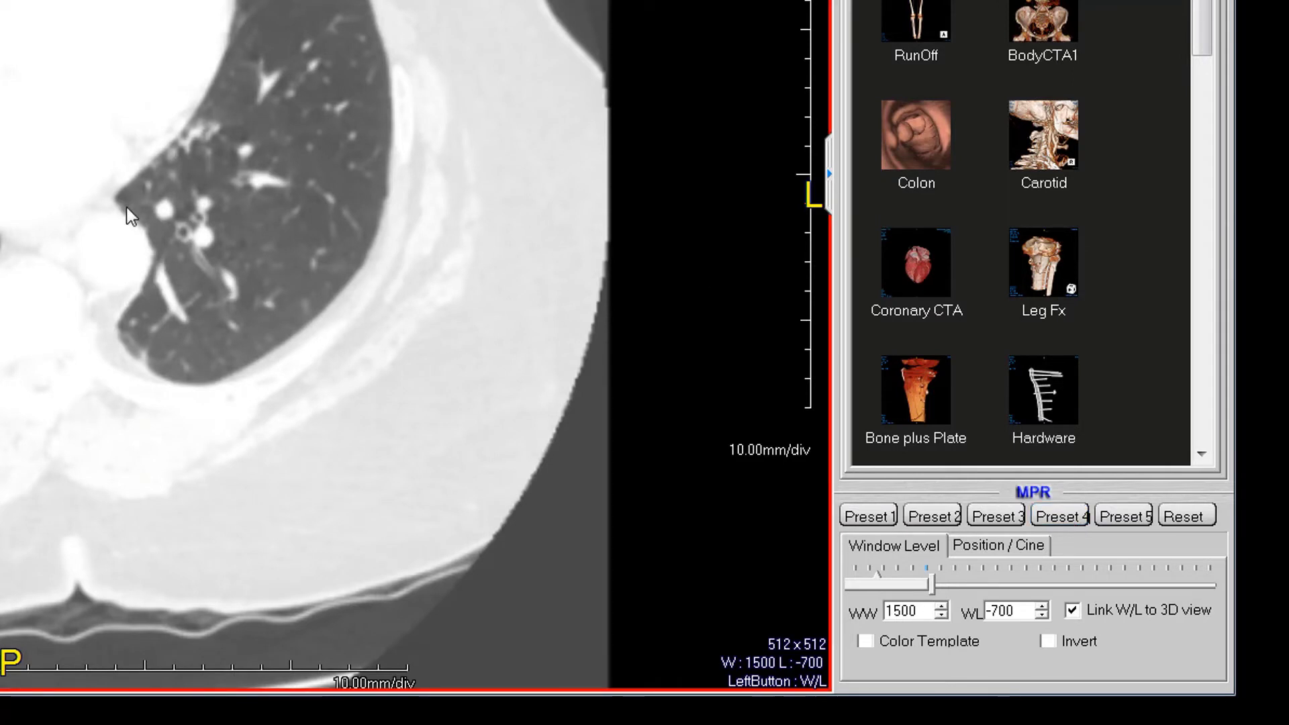
click(1125, 515)
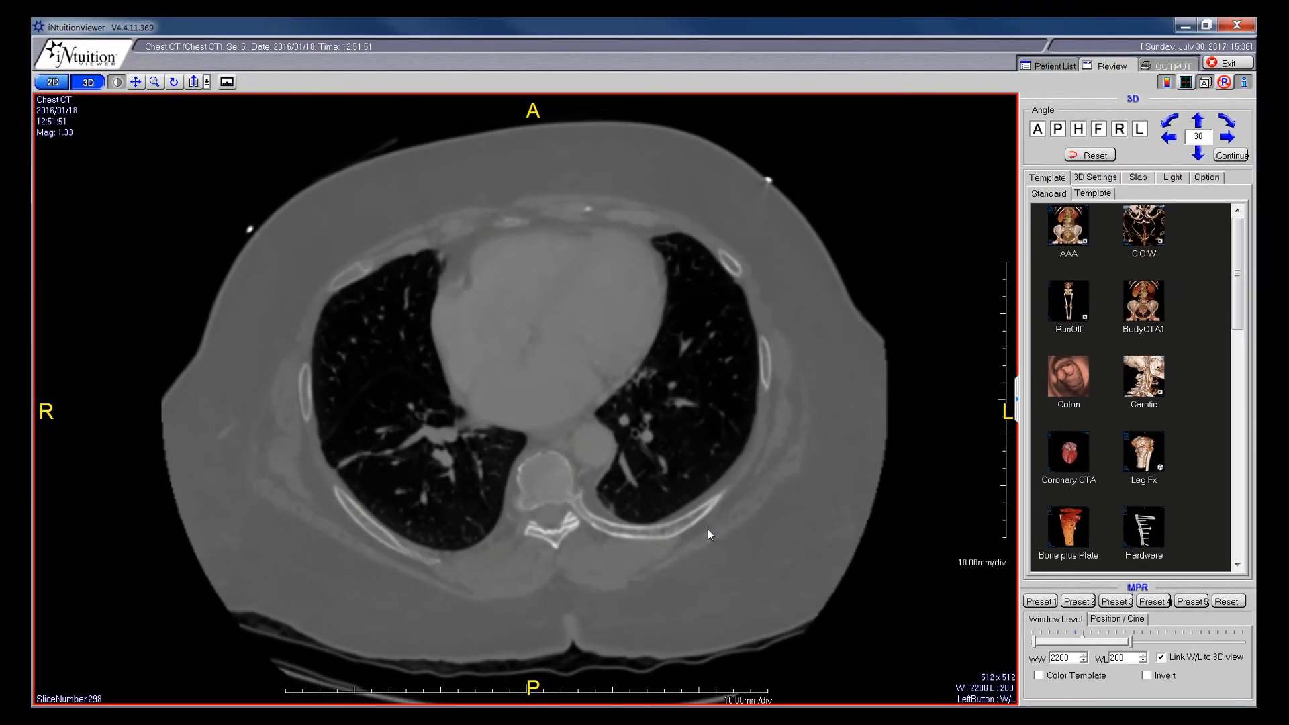
Use Slice mode to settle on axial slice 265 through the heart with a 1830/215 window.
right_click(304, 133)
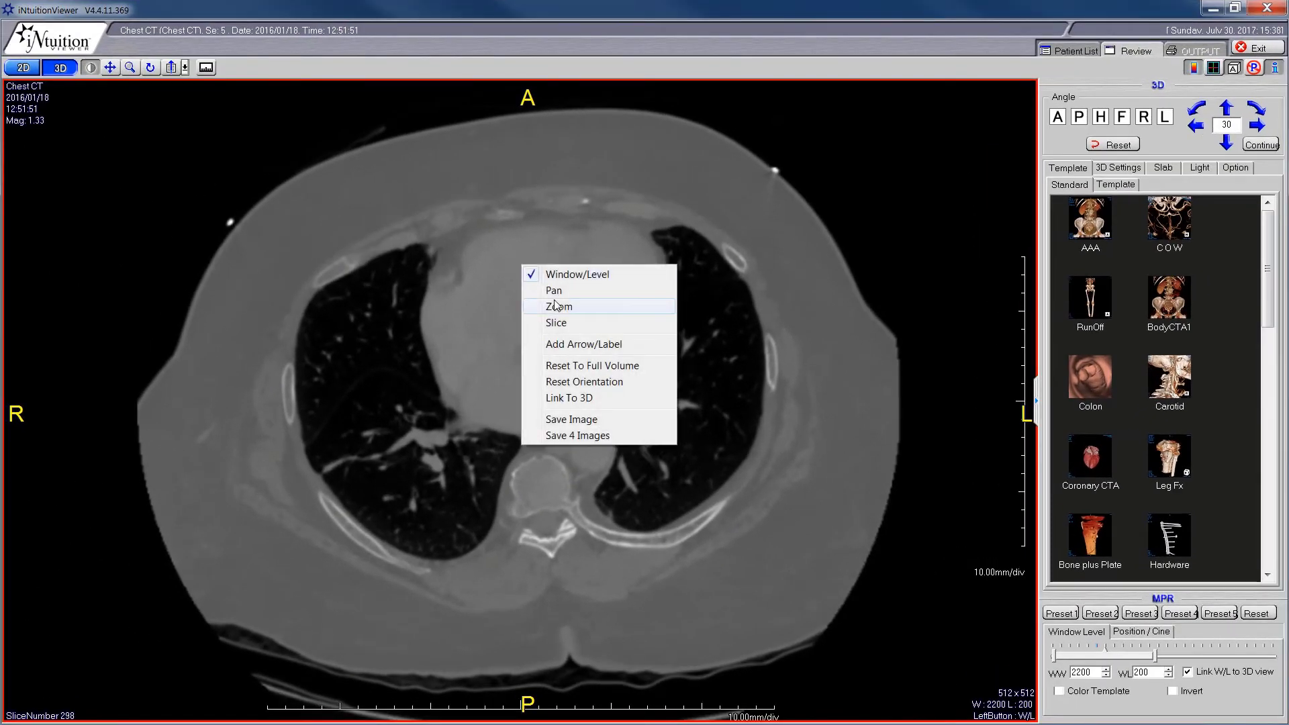
click(574, 325)
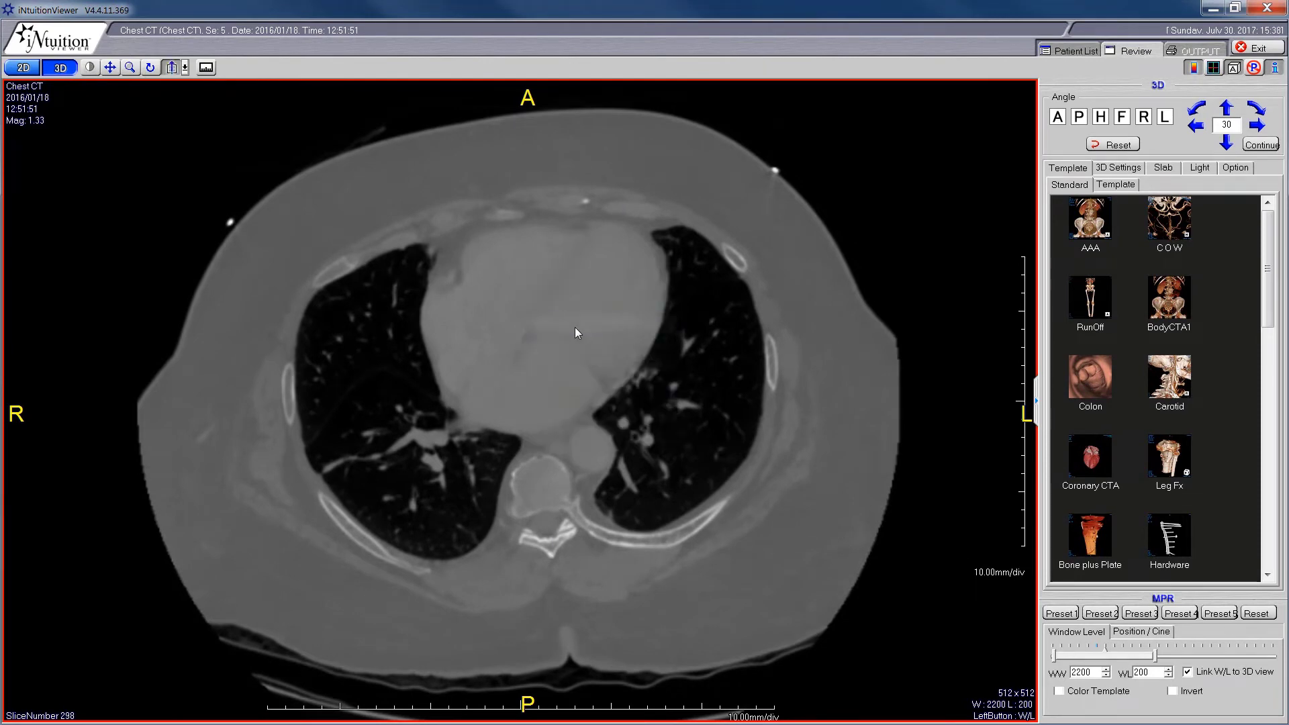
mouse_move(544, 285)
mouse_down()
mouse_move(541, 360)
mouse_move(548, 228)
mouse_move(553, 316)
mouse_move(551, 303)
mouse_up()
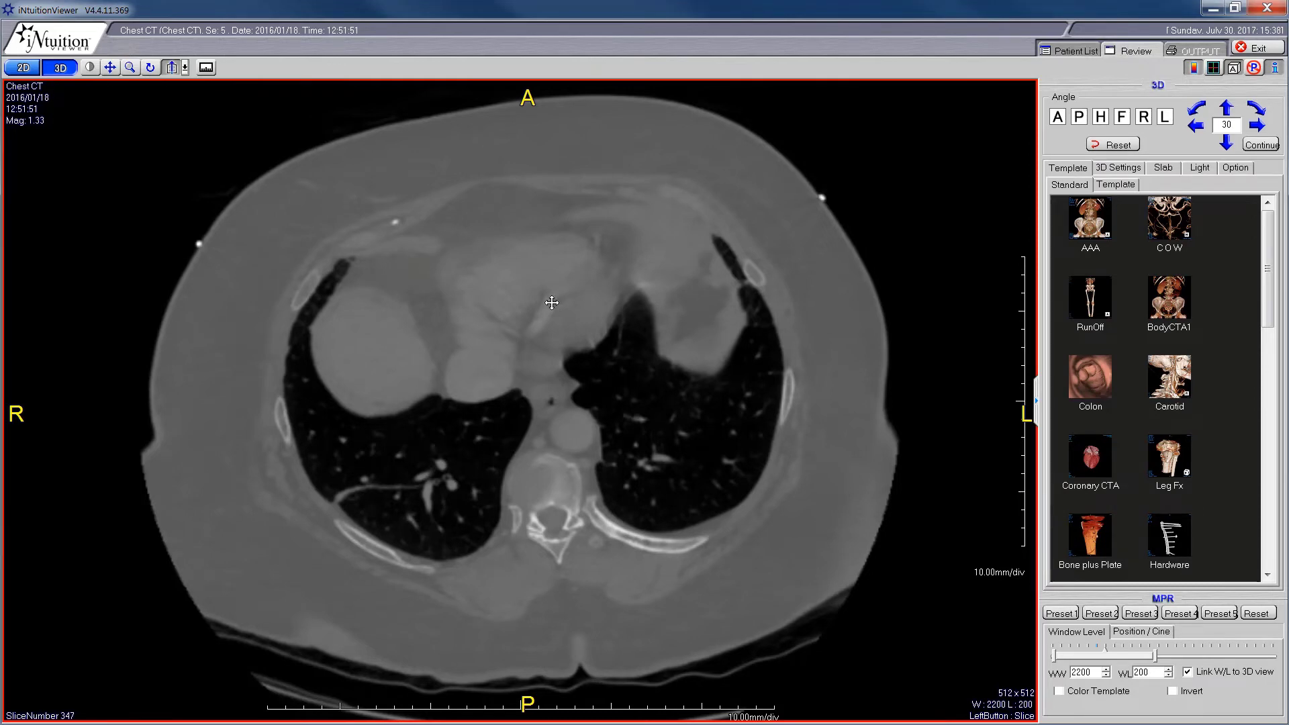
right_drag(552, 303, 506, 304)
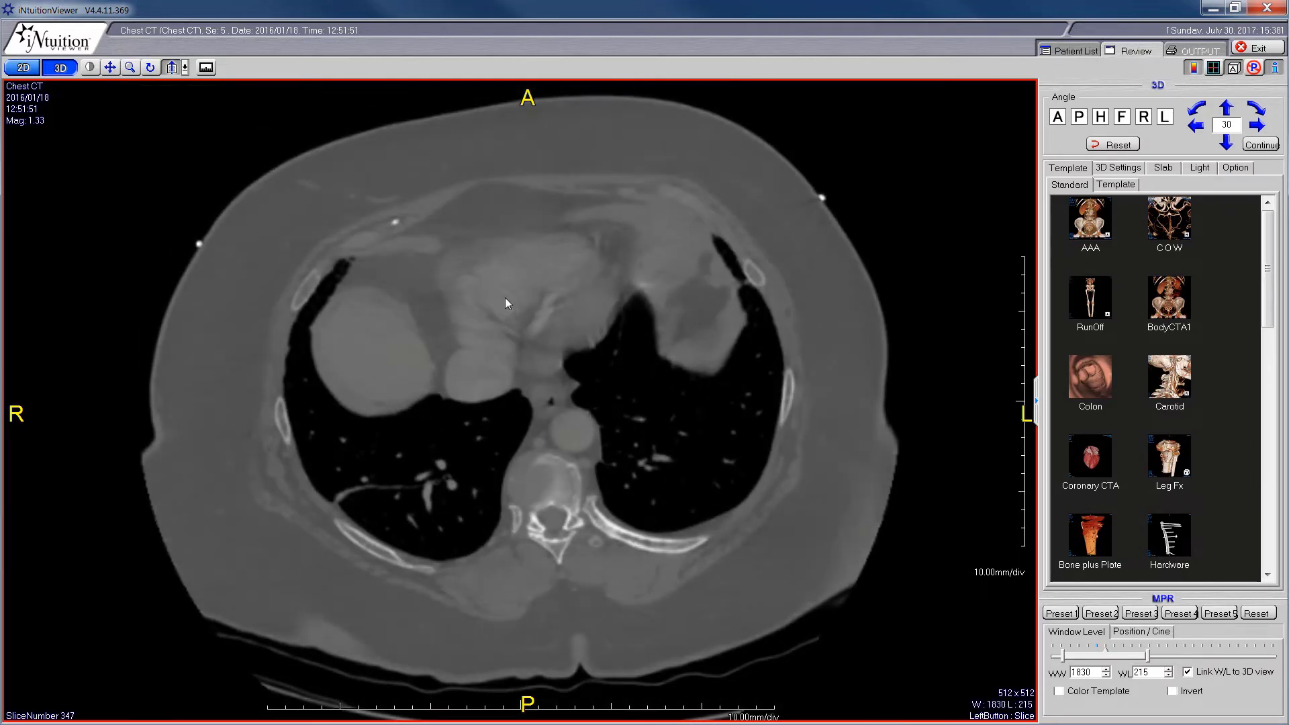
drag(566, 284, 650, 398)
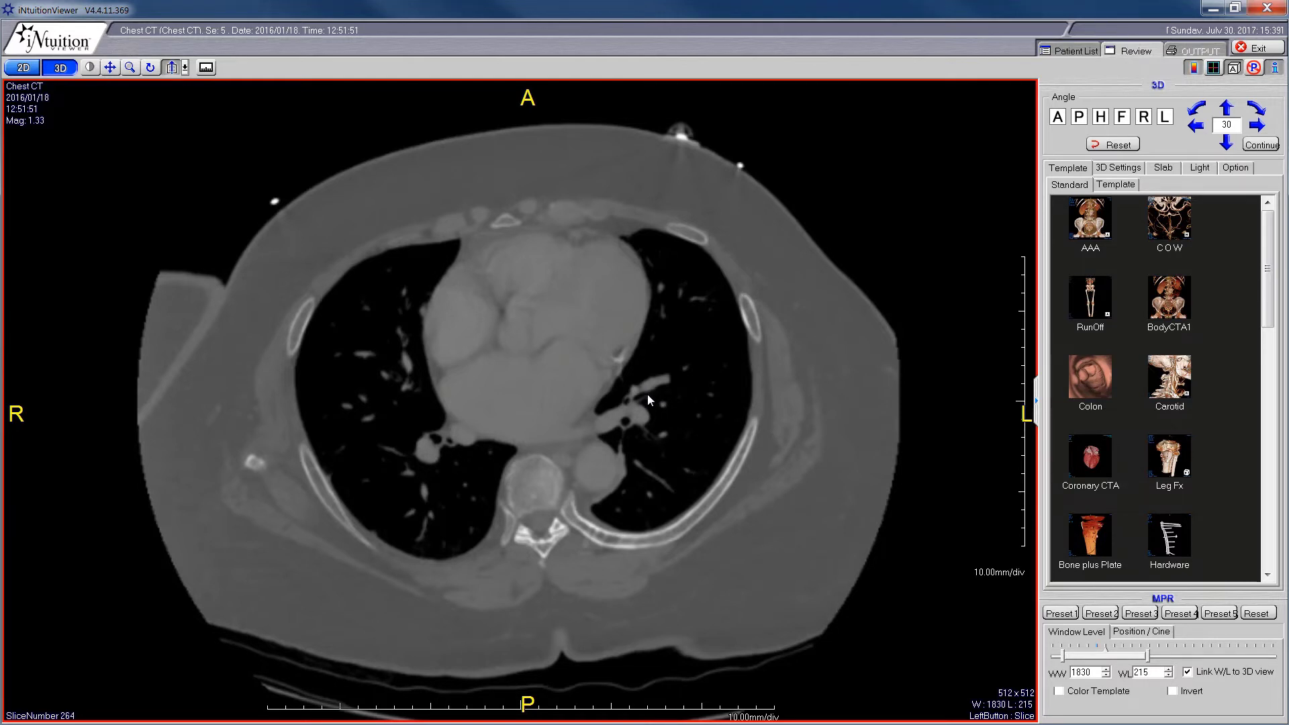
drag(651, 369, 662, 363)
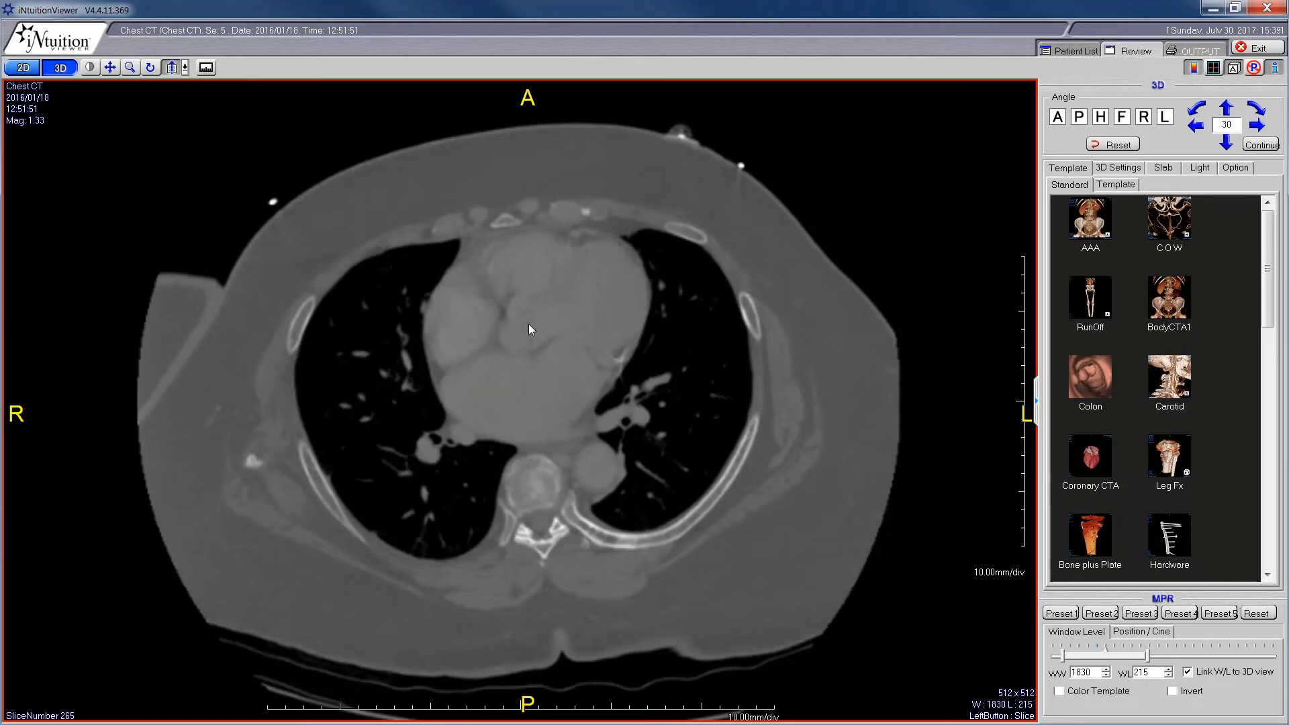
Show four MPR panes and move the axial crosshair to coronal slice 204, sagittal 263.
double_click(758, 388)
click(272, 256)
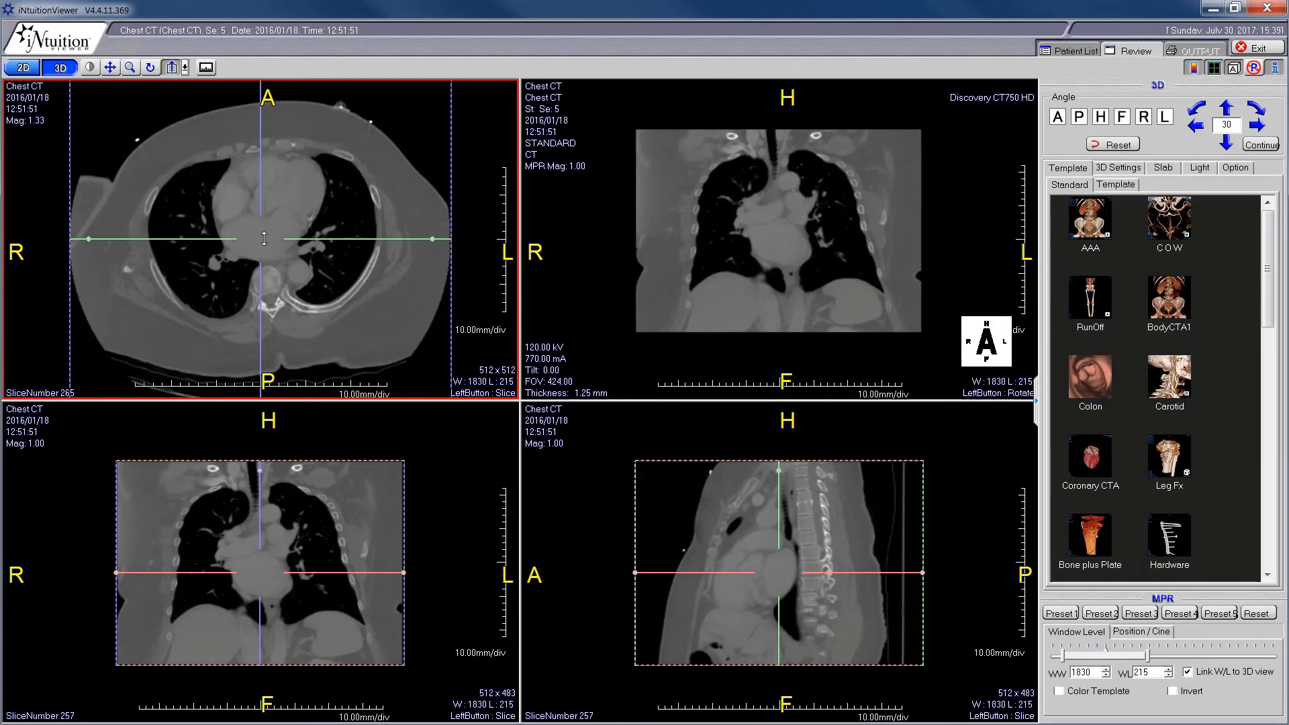
drag(260, 240, 266, 199)
click(324, 502)
click(779, 614)
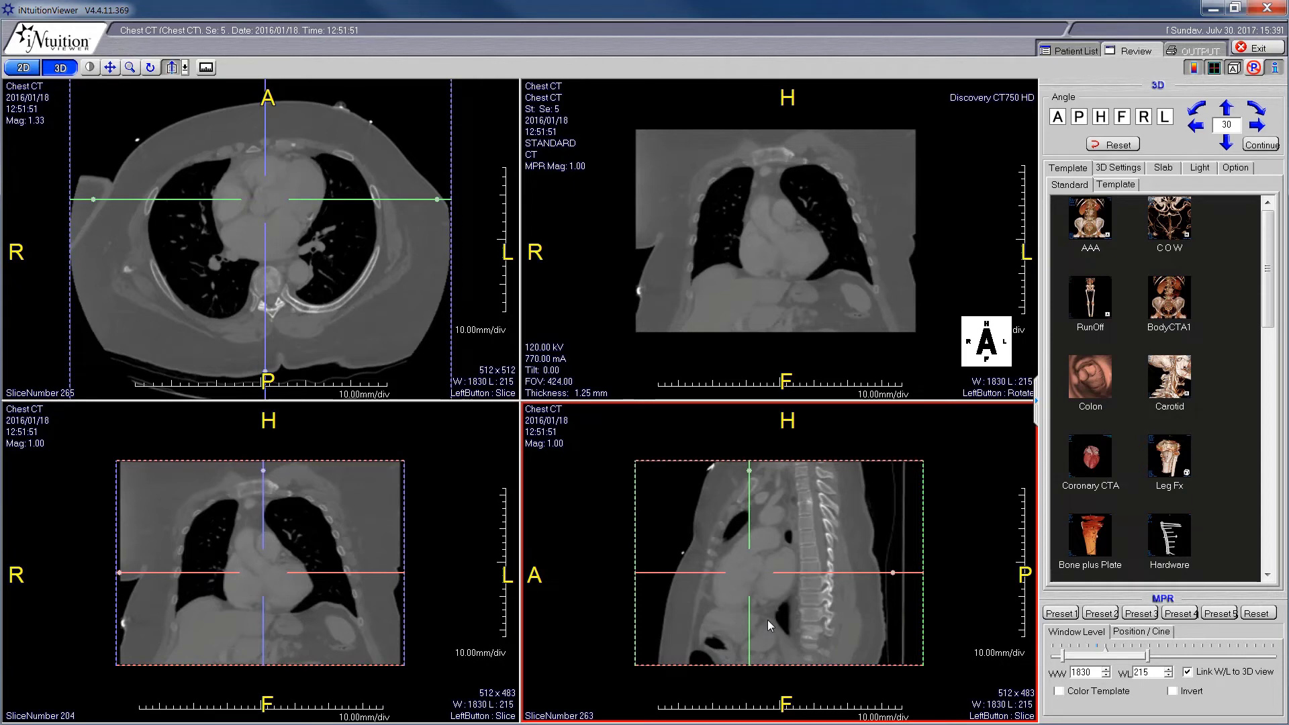
click(338, 490)
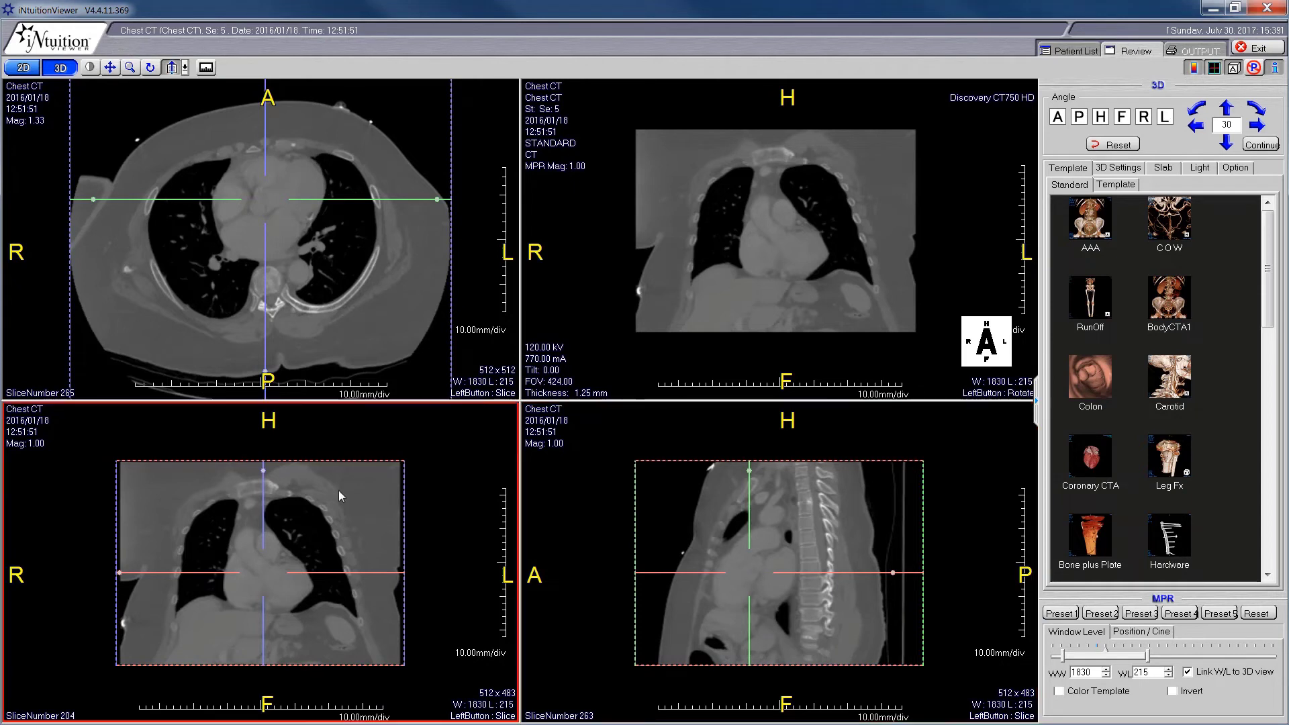
Zoom the coronal pane to 2.65x and the maximized sagittal pane to 2.81x.
right_click(265, 569)
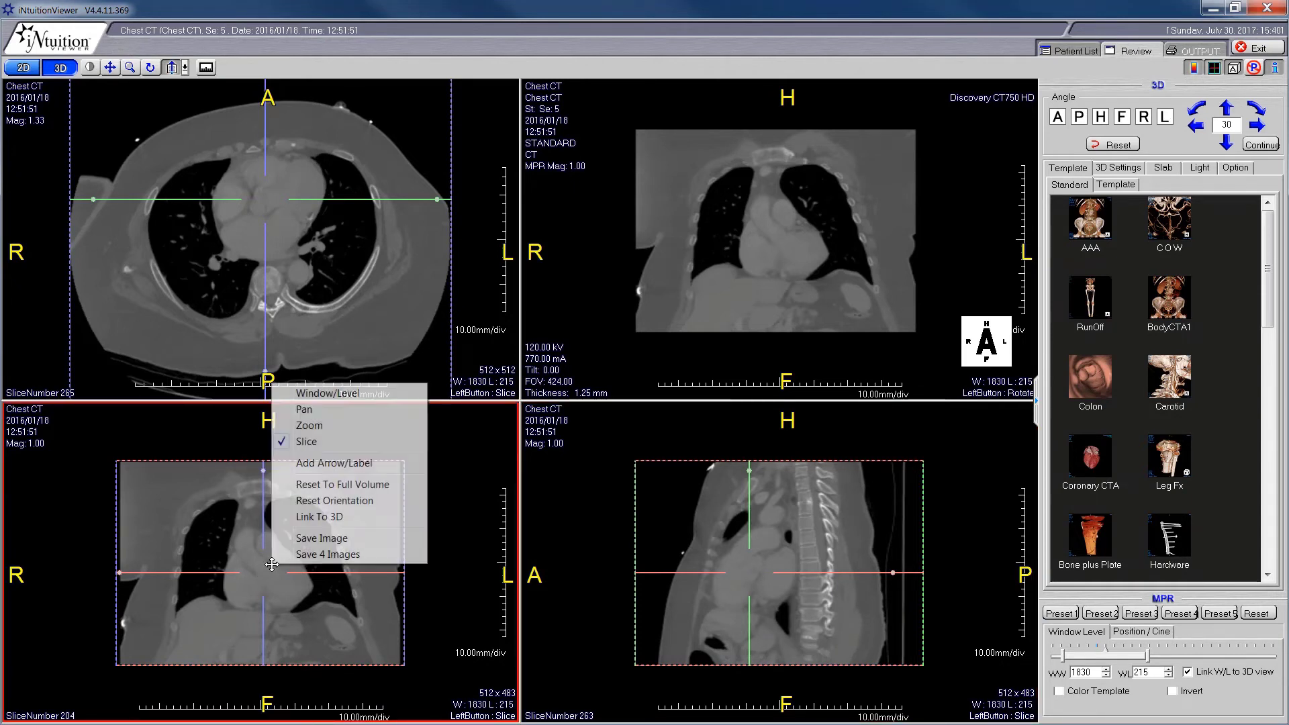
click(331, 426)
drag(271, 576, 462, 575)
click(767, 640)
right_click(797, 557)
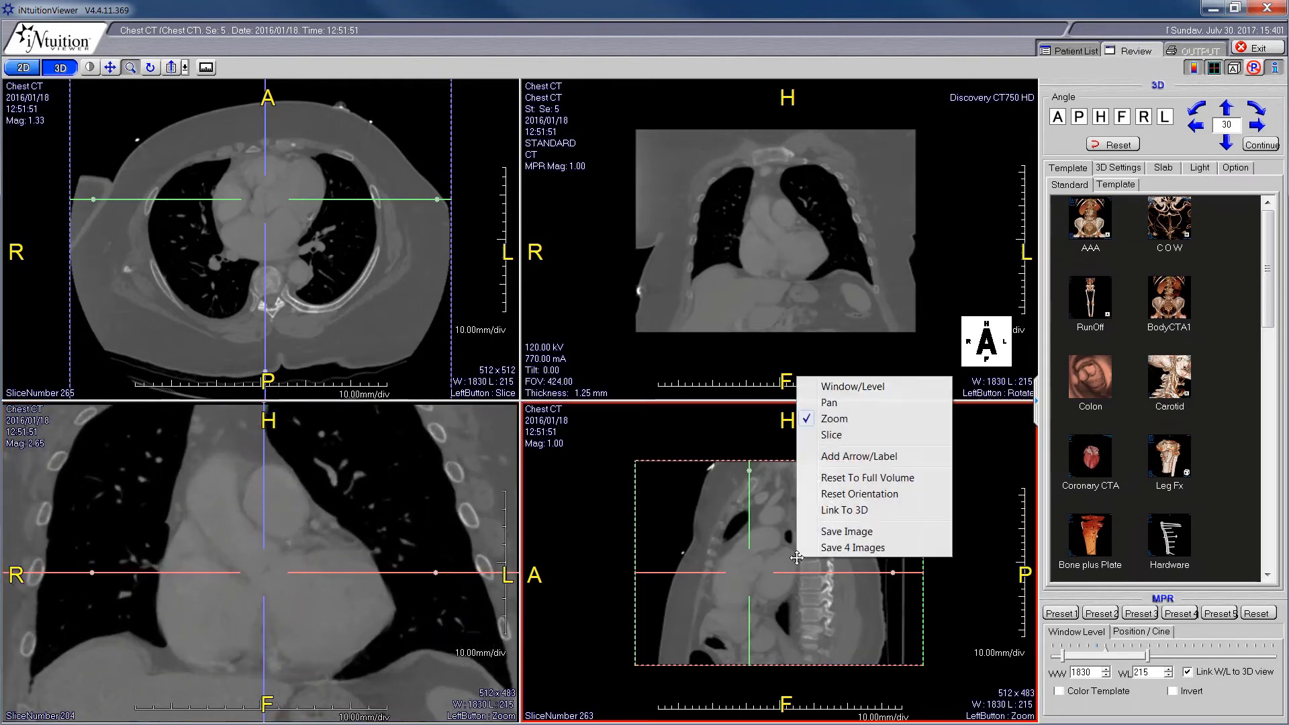
double_click(810, 562)
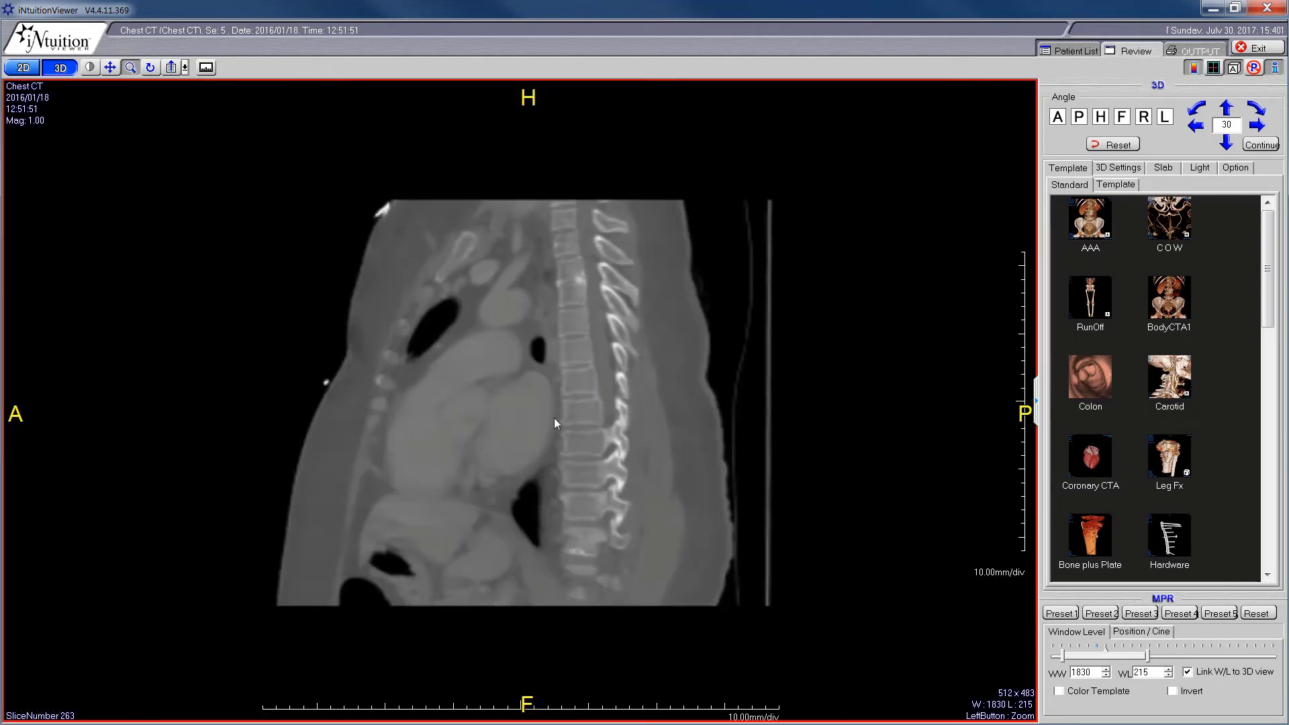
mouse_move(461, 412)
mouse_down()
mouse_move(475, 398)
mouse_move(479, 415)
mouse_up()
double_click(480, 411)
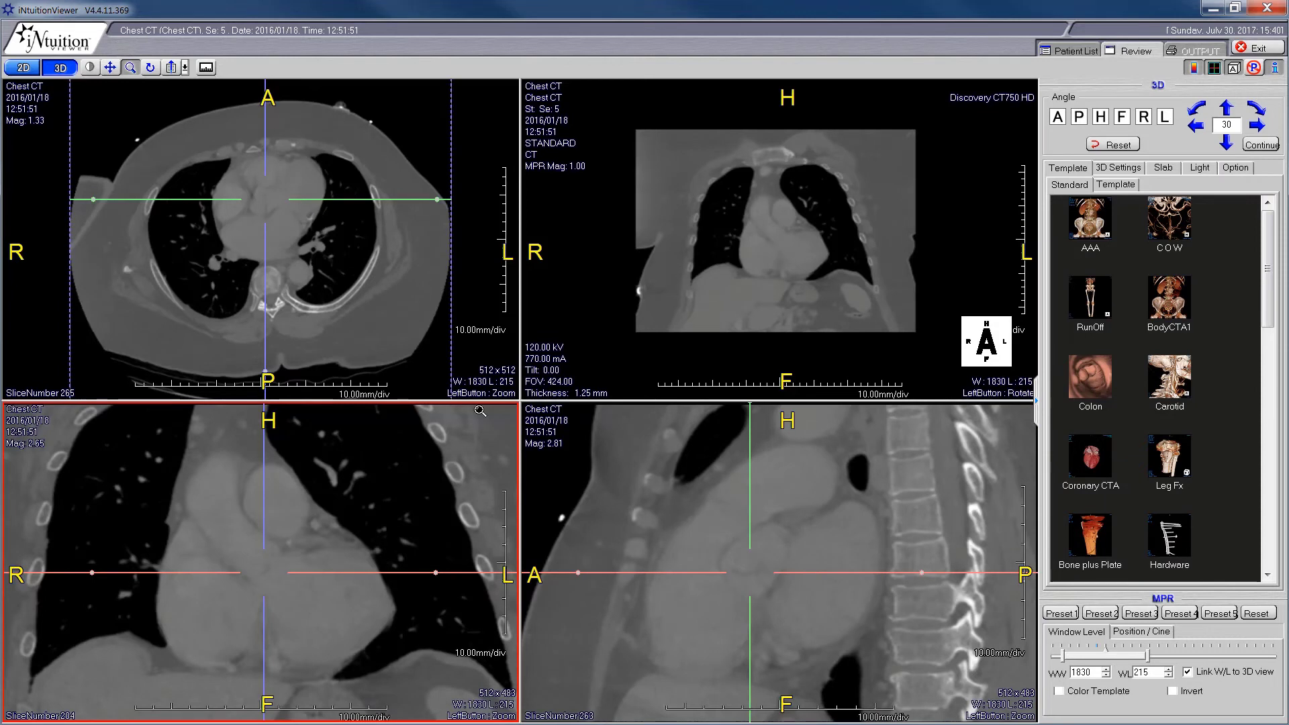
Move the crosshair centre onto the spine and toward the upper chest.
click(378, 298)
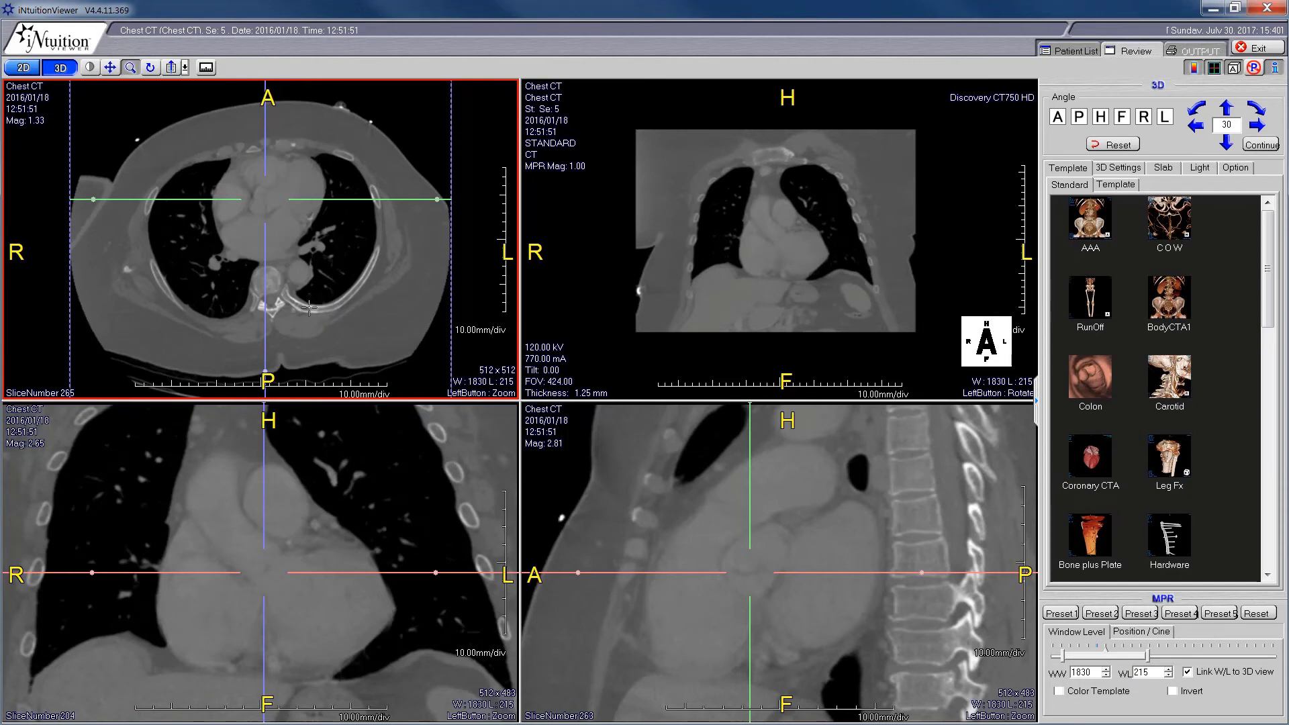
click(268, 278)
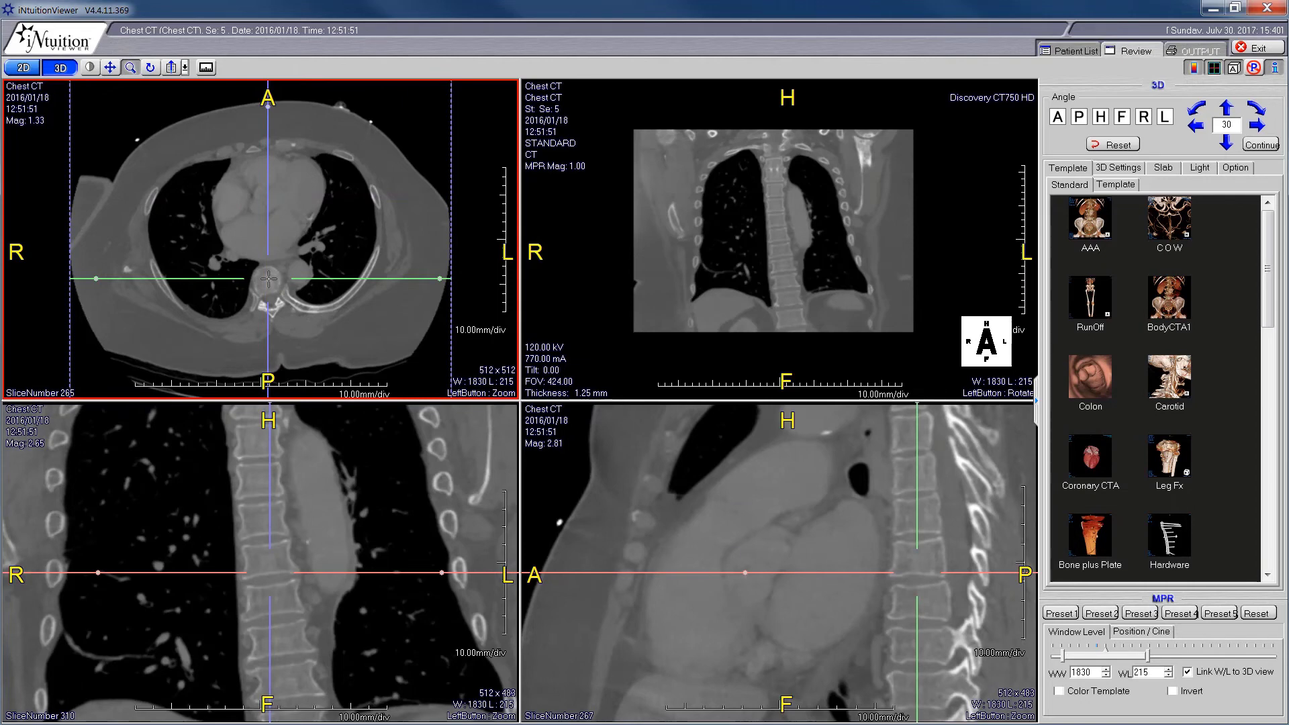
click(146, 202)
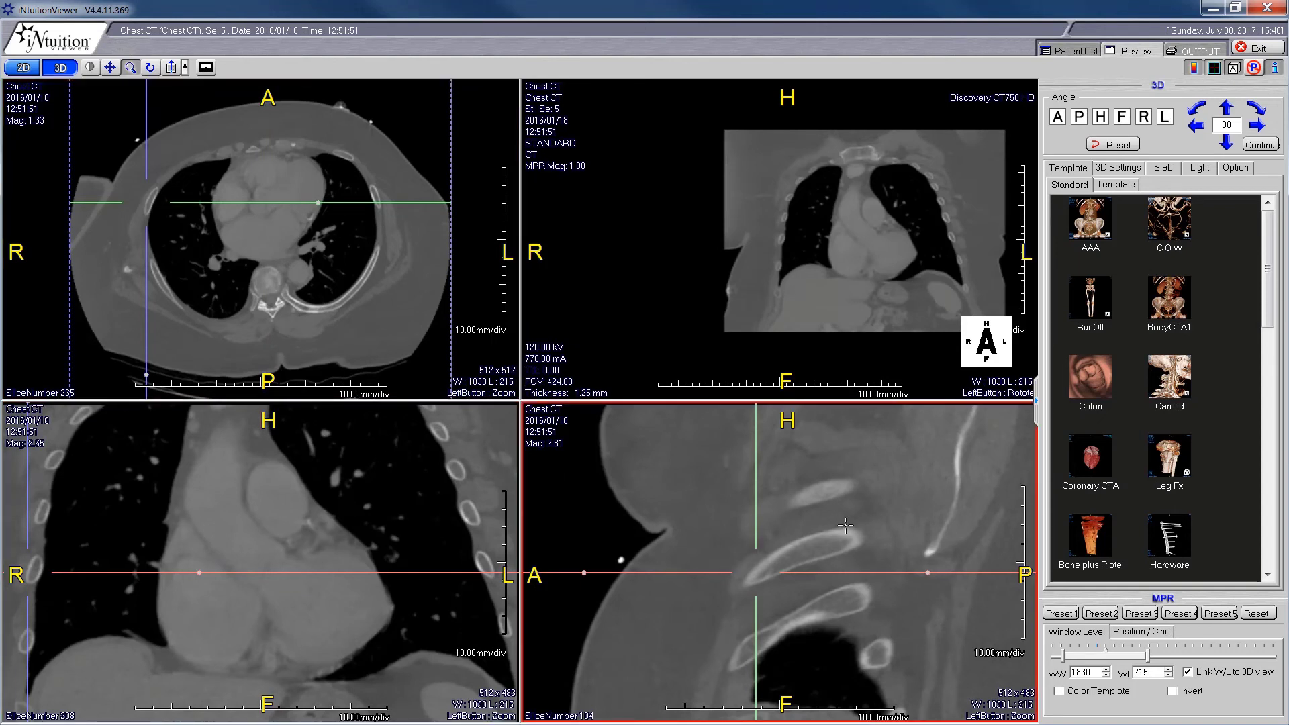
click(957, 447)
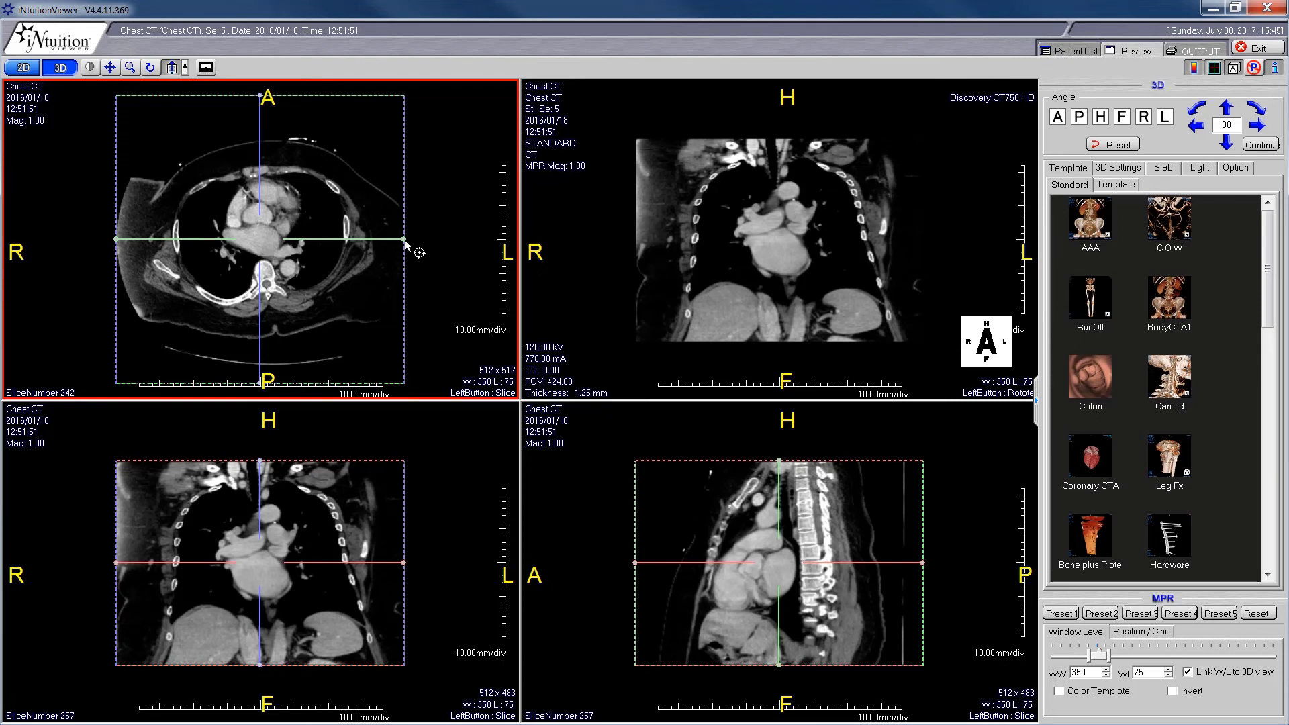
Tilt the axial and bottom-left crosshair lines to create oblique reformats.
drag(403, 239, 400, 340)
click(436, 576)
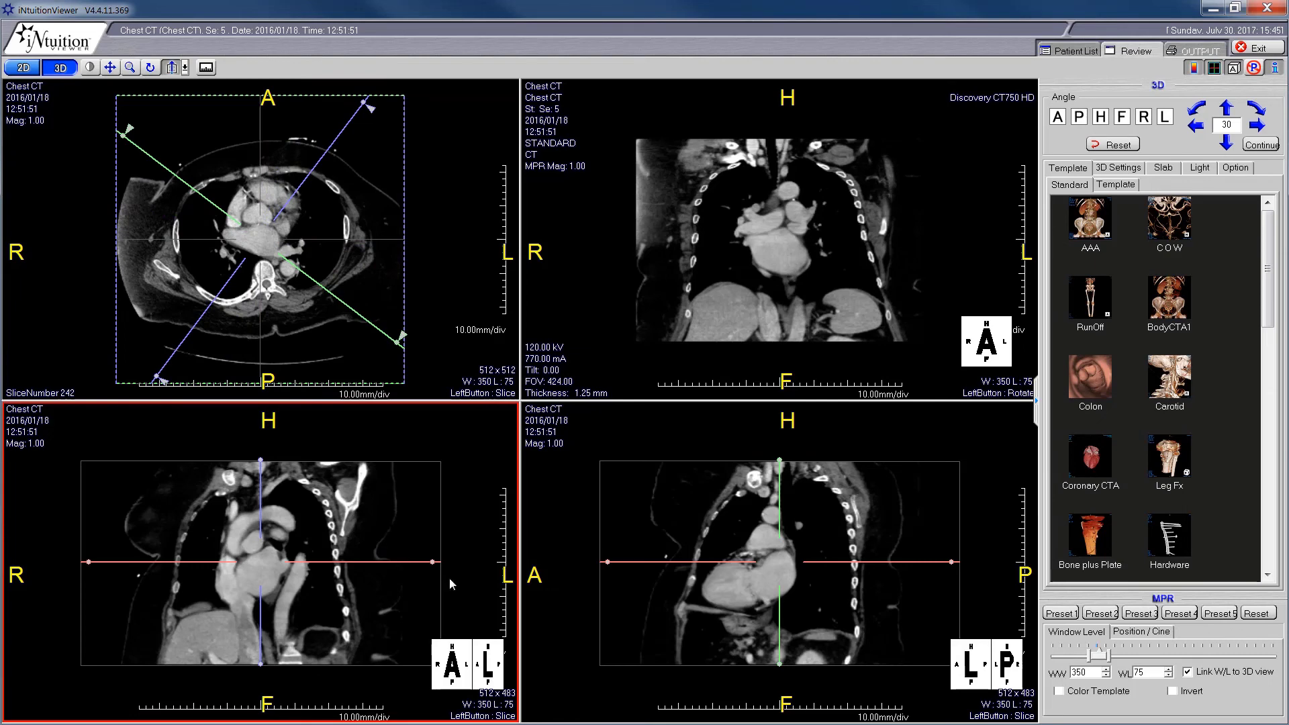
drag(435, 565, 417, 633)
Narrow the axial window, reset panes to orthogonal planes, then apply the 2200/200 preset.
click(424, 247)
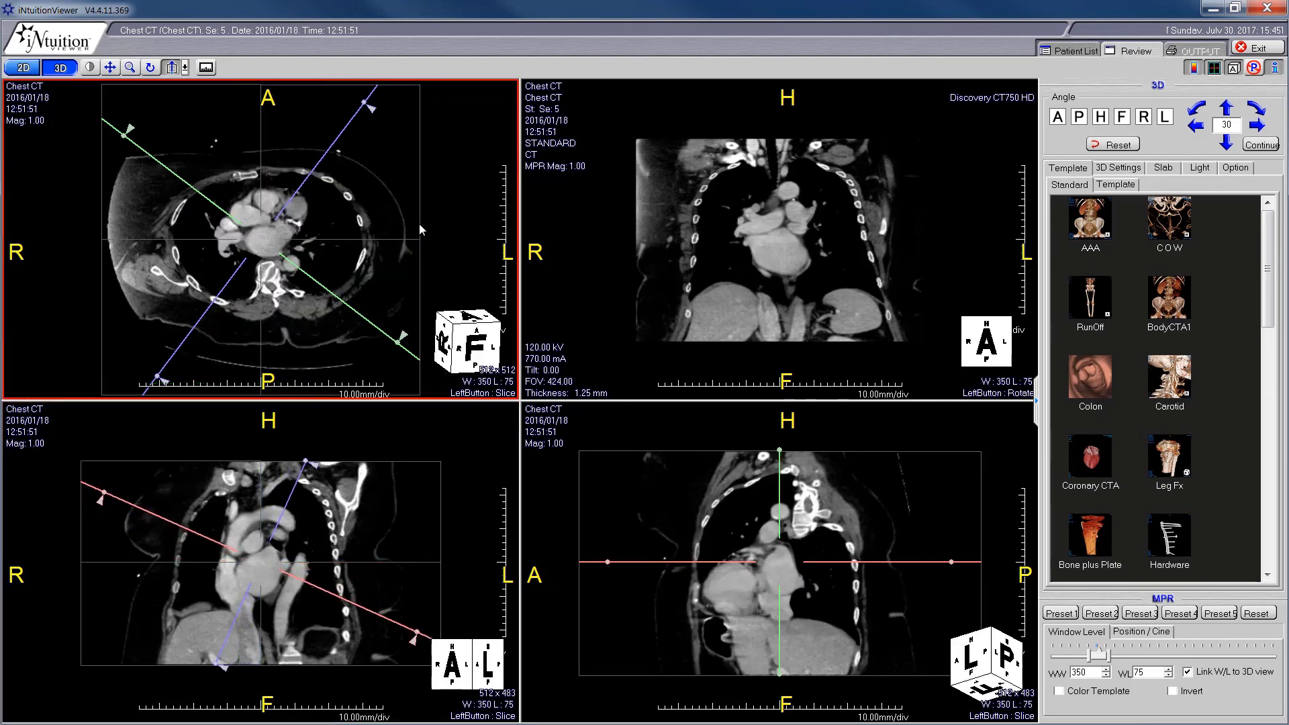
right_drag(403, 203, 90, 163)
click(937, 244)
click(1106, 146)
click(1066, 616)
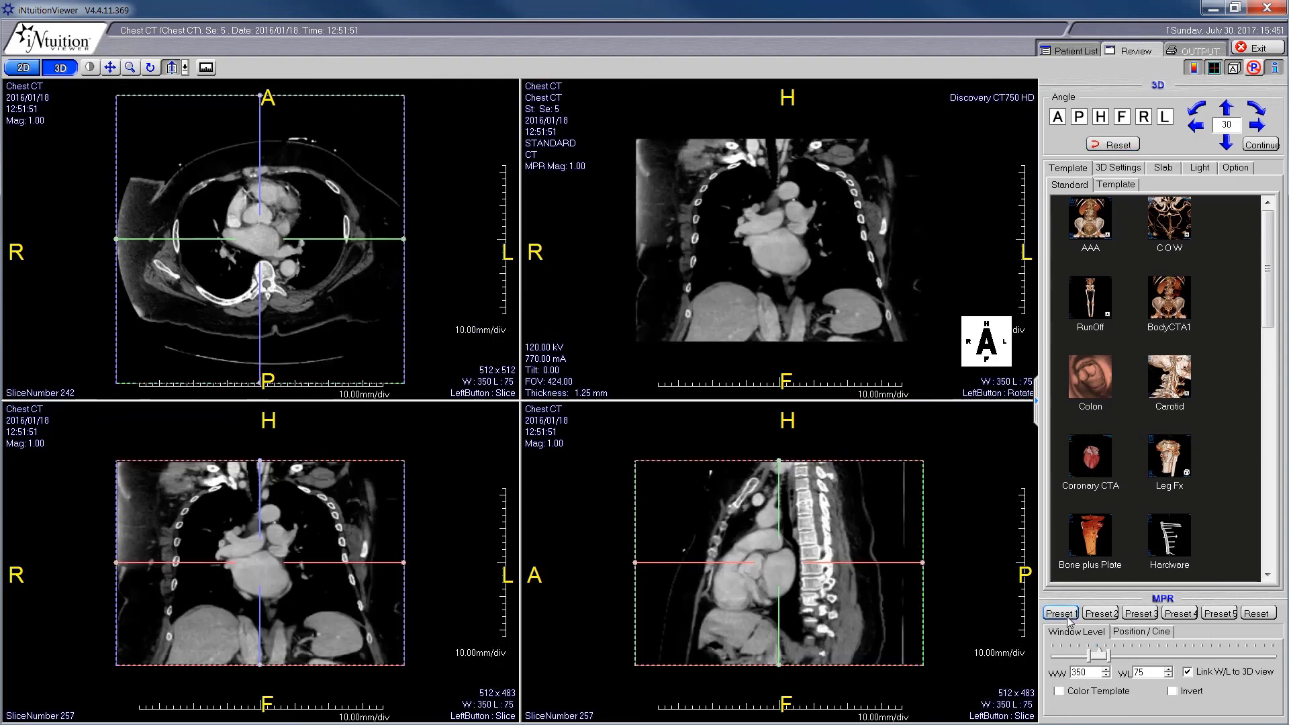
click(1179, 613)
click(1219, 614)
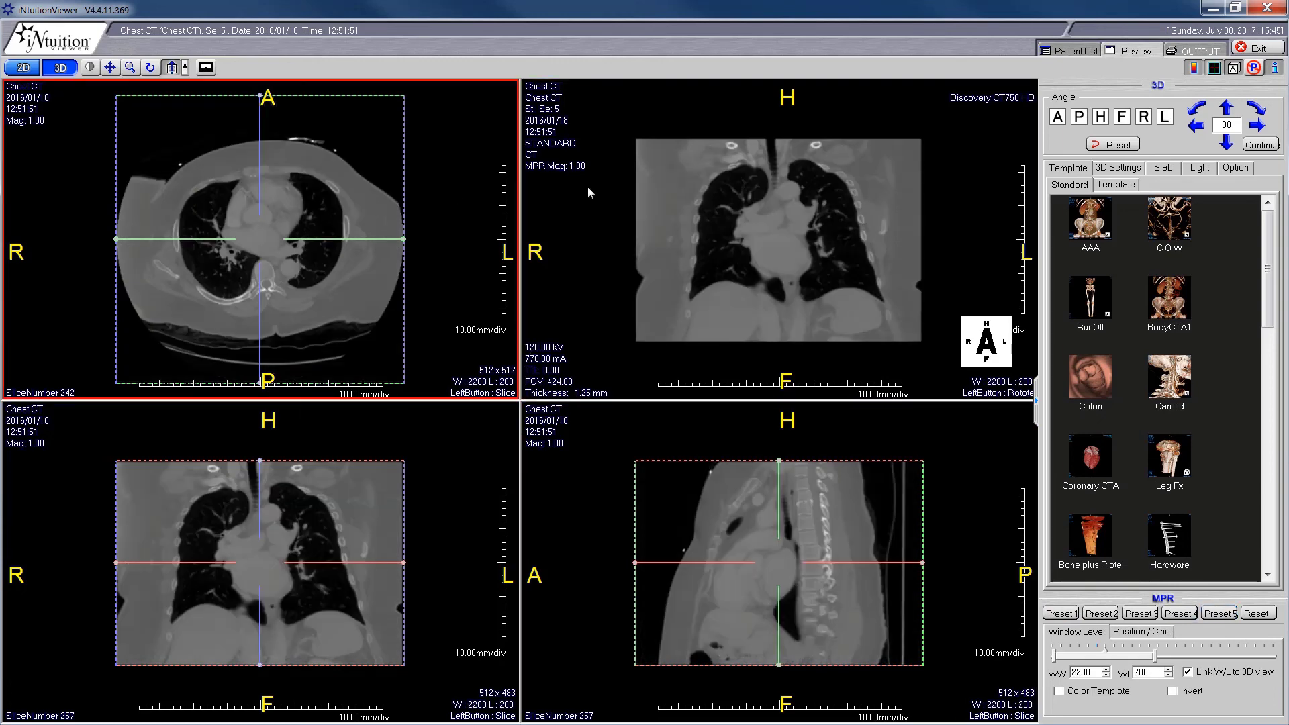
Reload the Recon 3 chest CT series from the patient list into the four-pane review.
click(1076, 49)
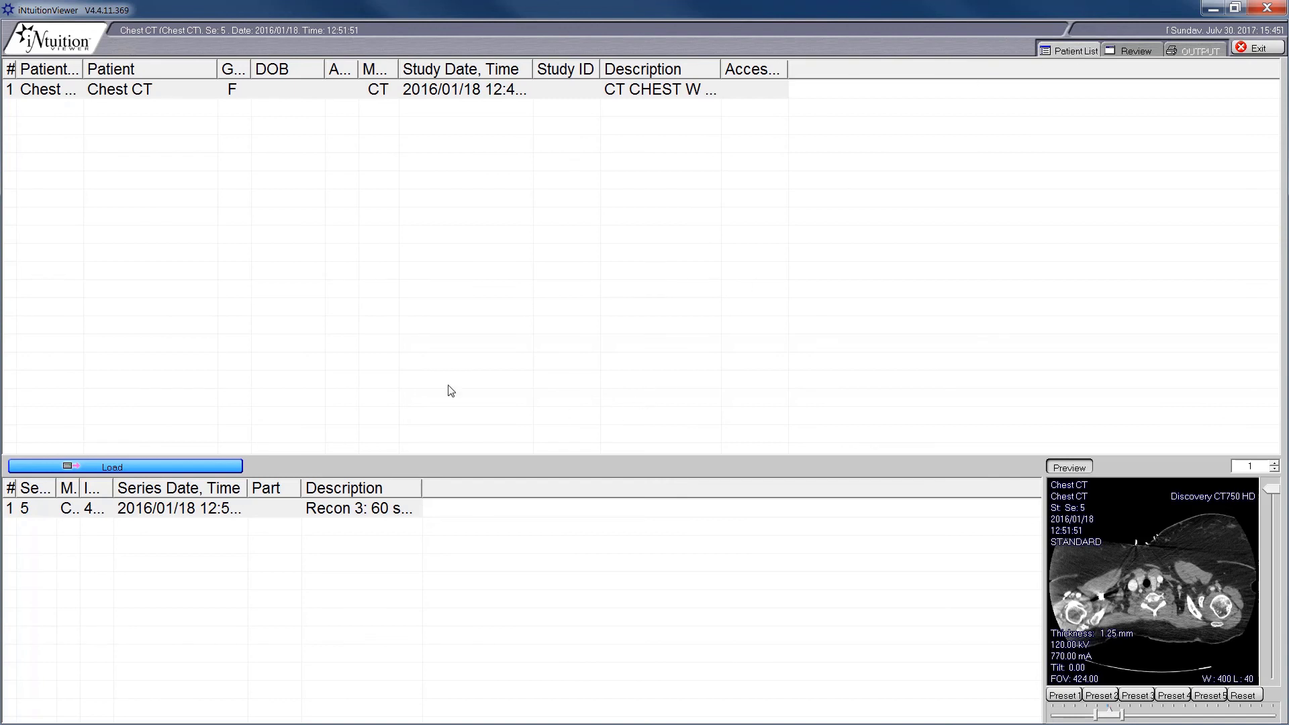
click(183, 507)
double_click(183, 508)
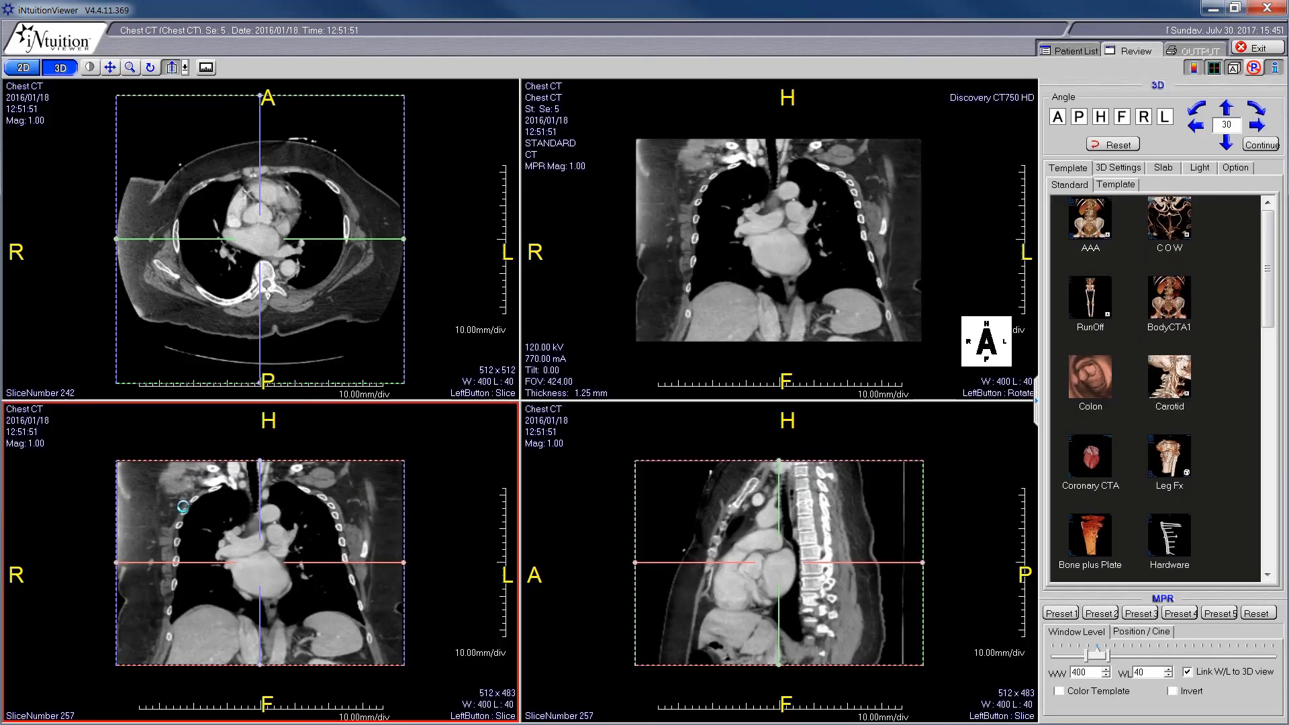